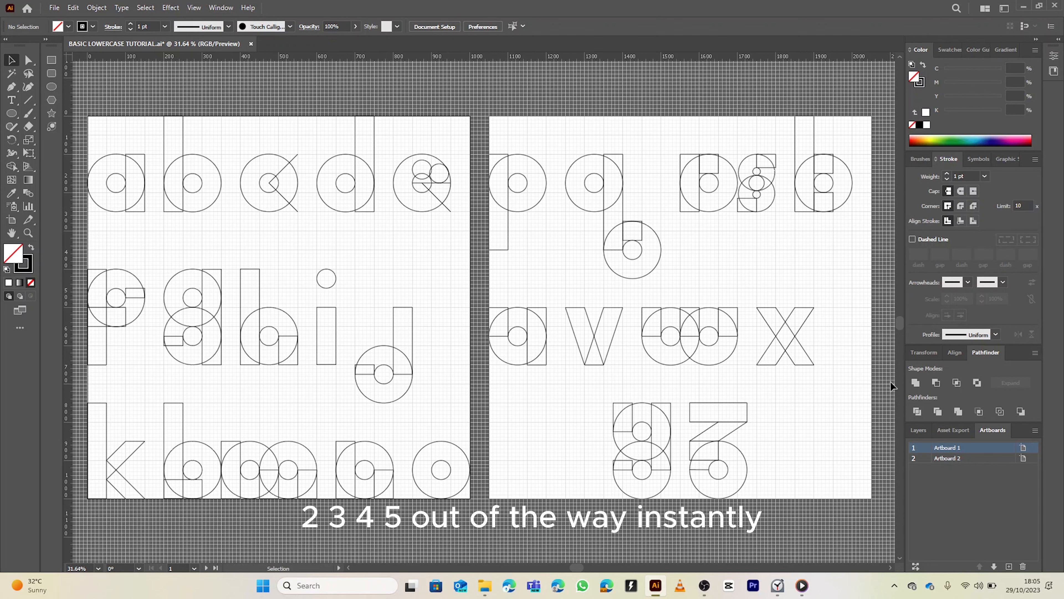
Add a new artboard and rename it Artboard 3
scroll(892, 386, down, 2)
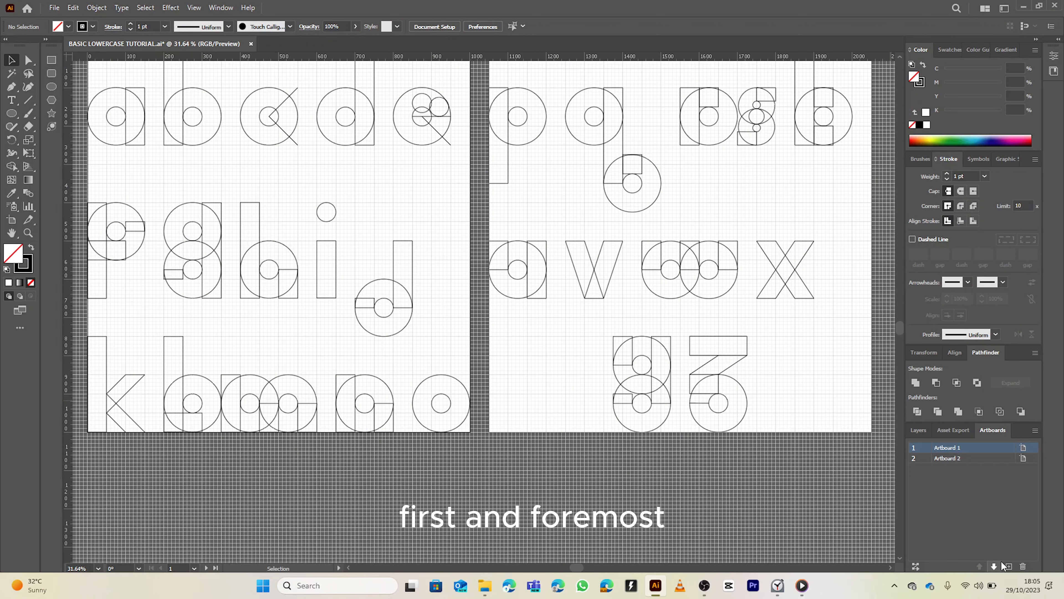
click(1007, 566)
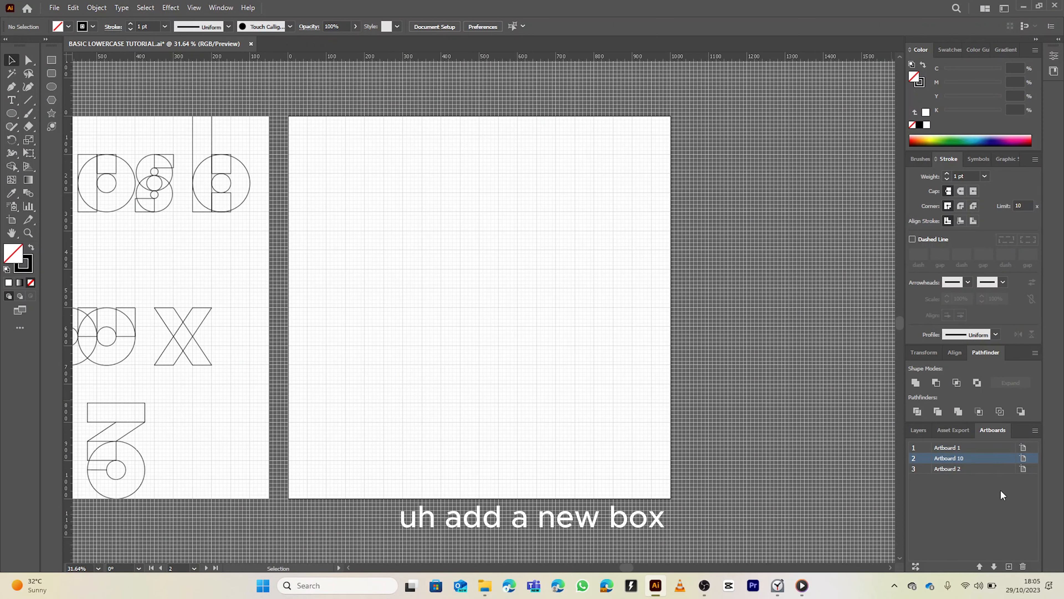
drag(965, 469, 965, 469)
double_click(965, 468)
click(965, 469)
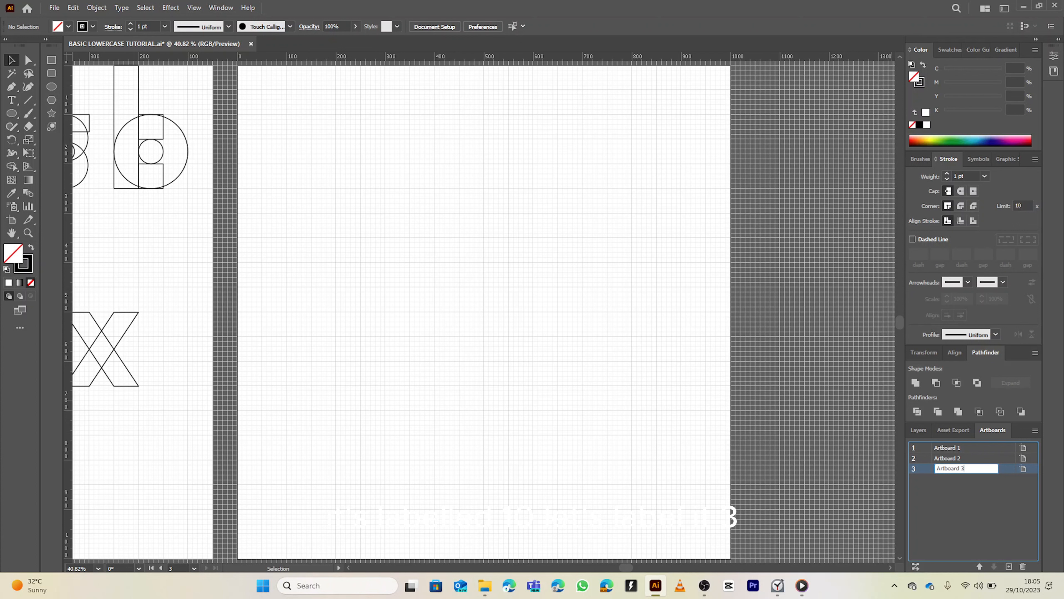
text(3)
key(Return)
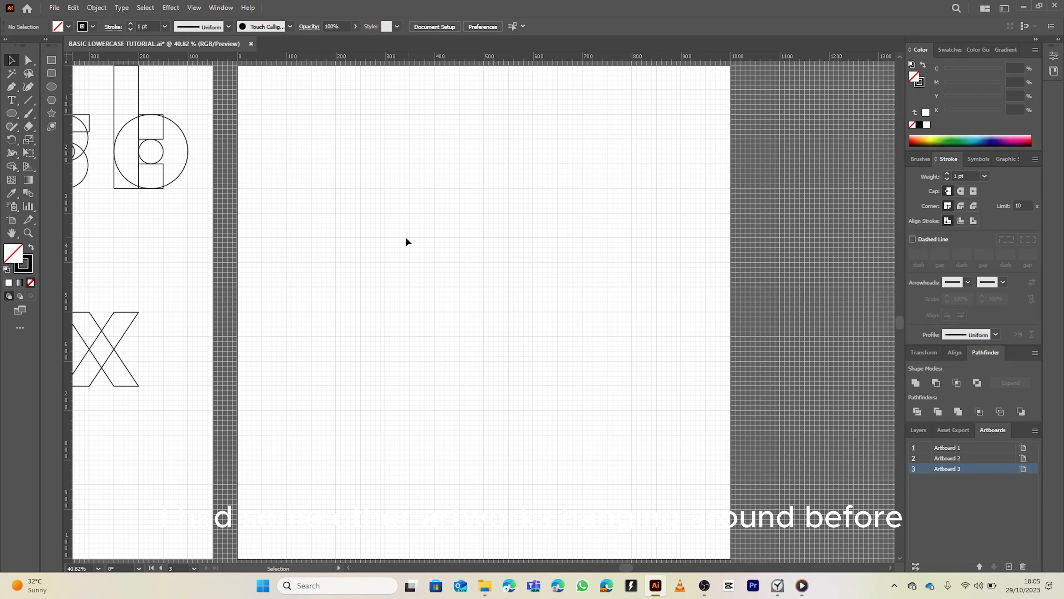
Survey the existing lowercase letter constructions across the first two artboards
scroll(394, 229, down, 2)
drag(339, 204, 654, 227)
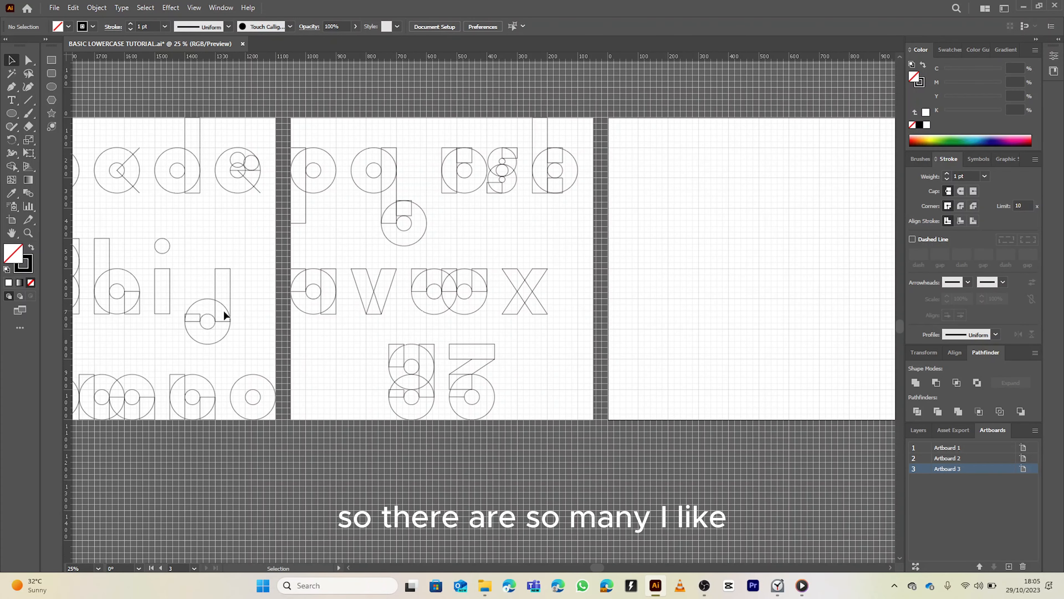
drag(248, 339, 382, 341)
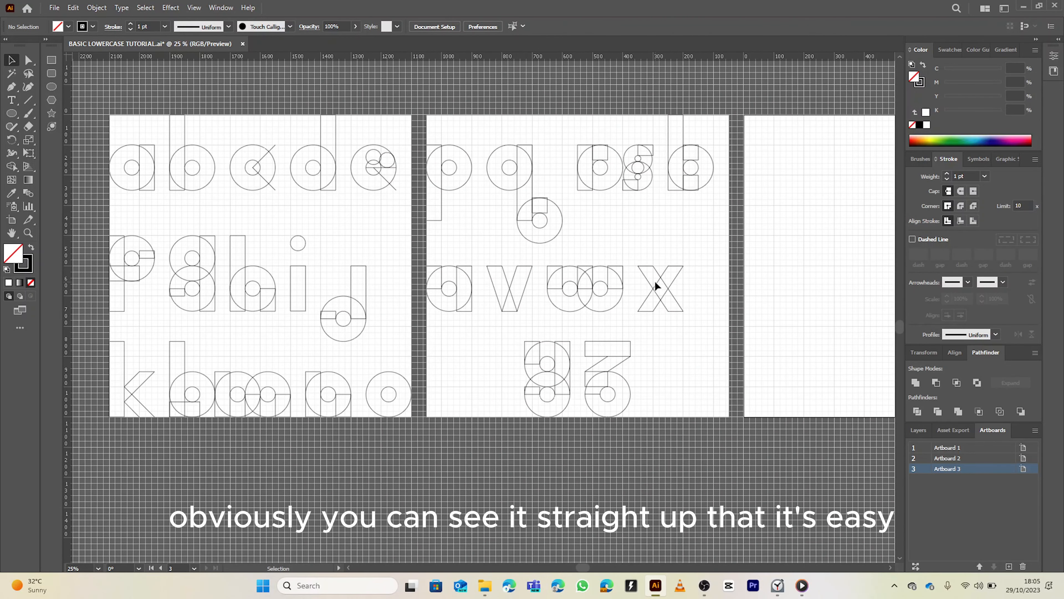
drag(675, 326, 542, 349)
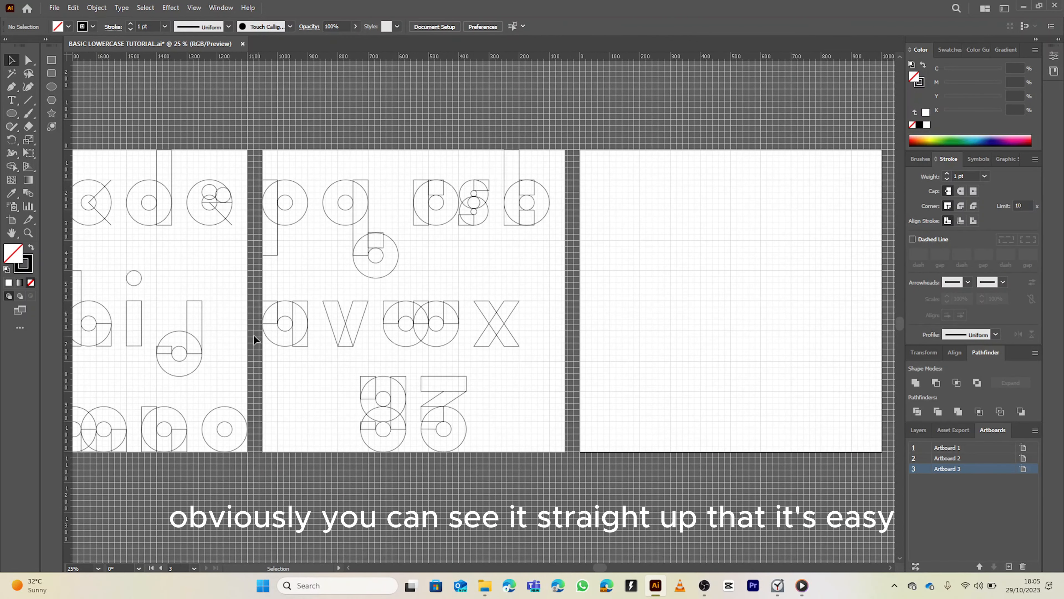
scroll(192, 328, up, 2)
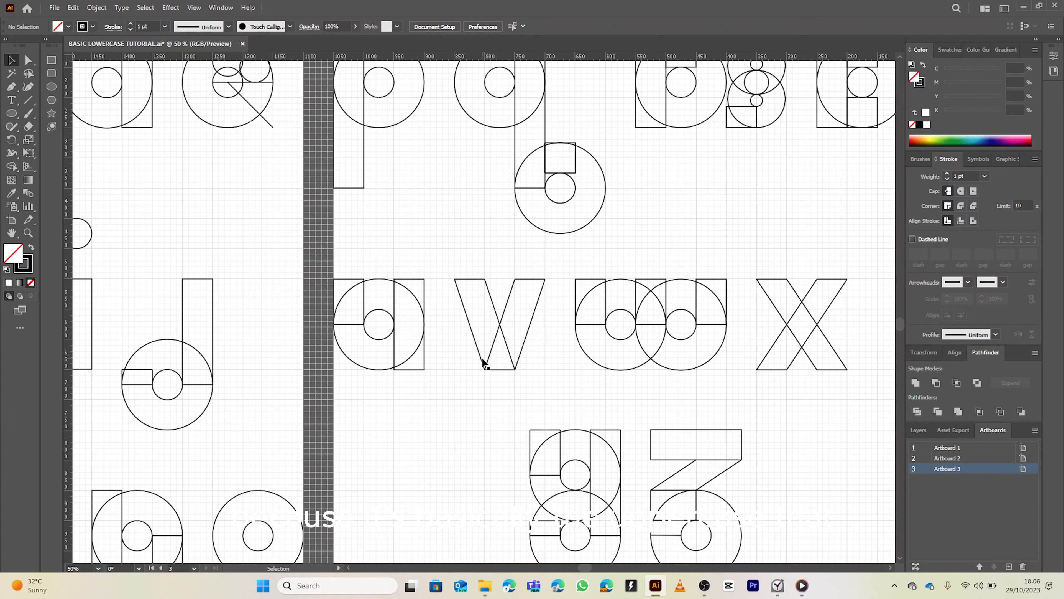
scroll(483, 353, down, 2)
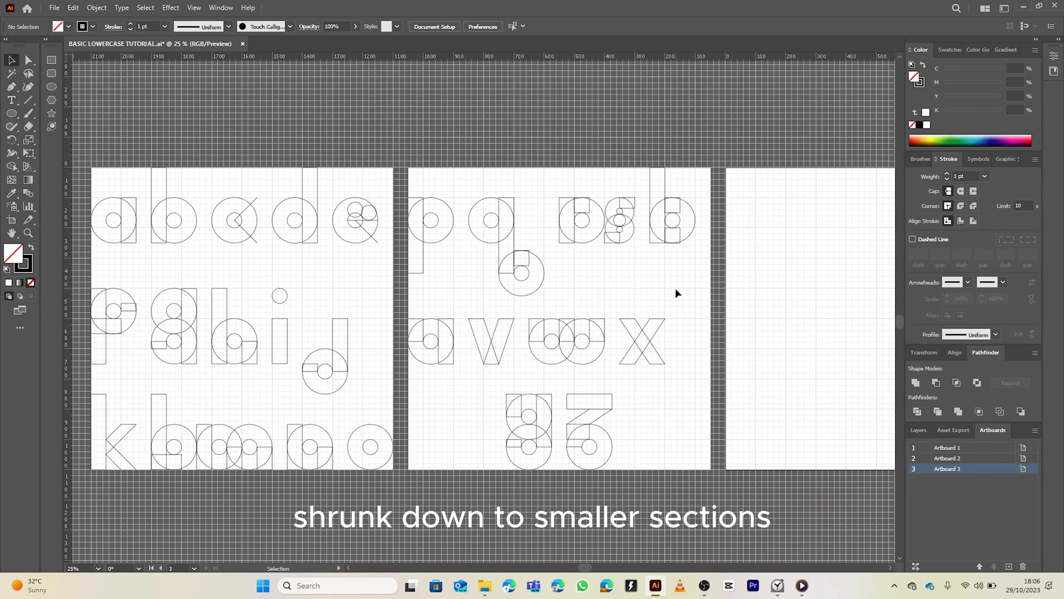
scroll(678, 298, up, 2)
scroll(685, 315, right, 5)
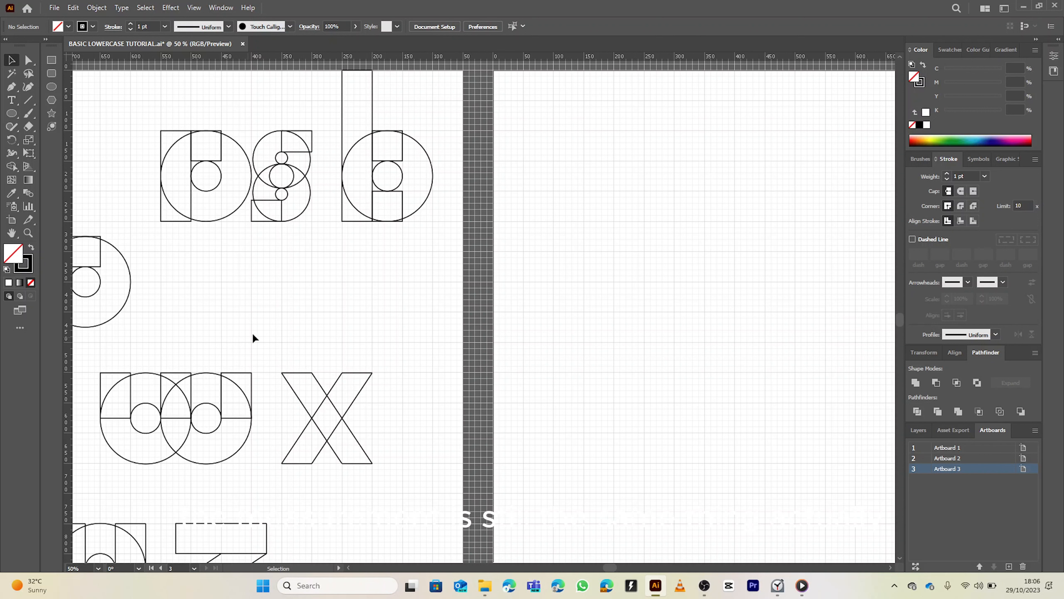
Examine the reference lowercase i and its grid proportions on the first artboard
click(27, 101)
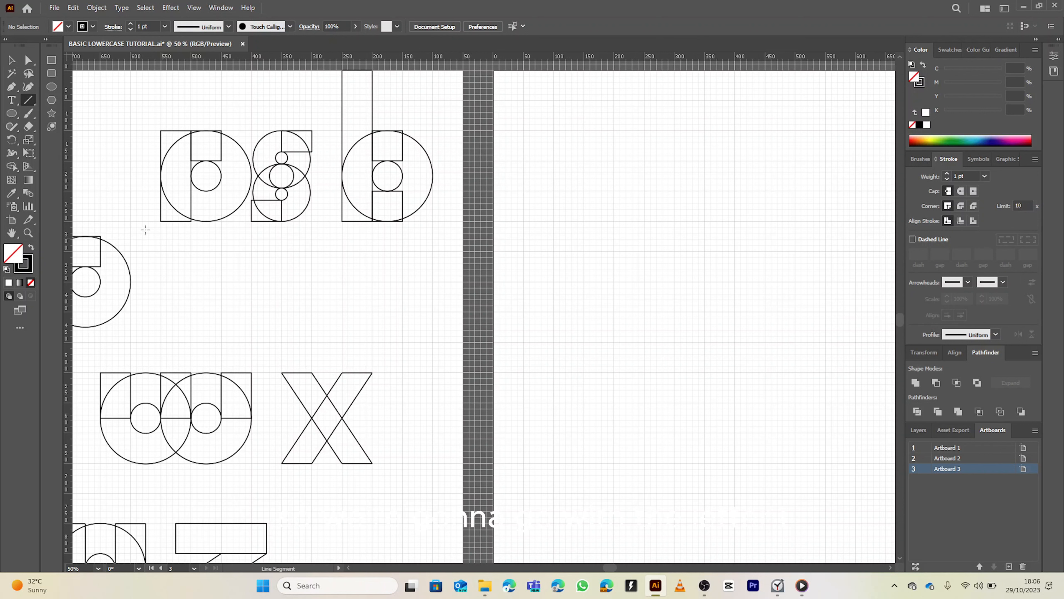
click(50, 62)
scroll(158, 253, down, 3)
drag(155, 312, 457, 232)
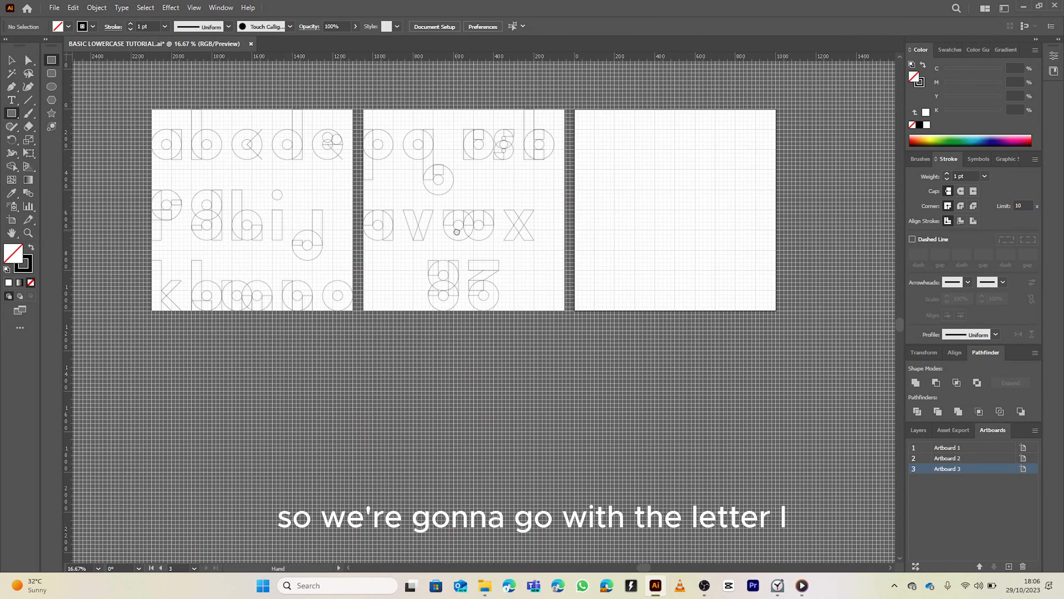
scroll(563, 183, up, 3)
drag(529, 236, 357, 387)
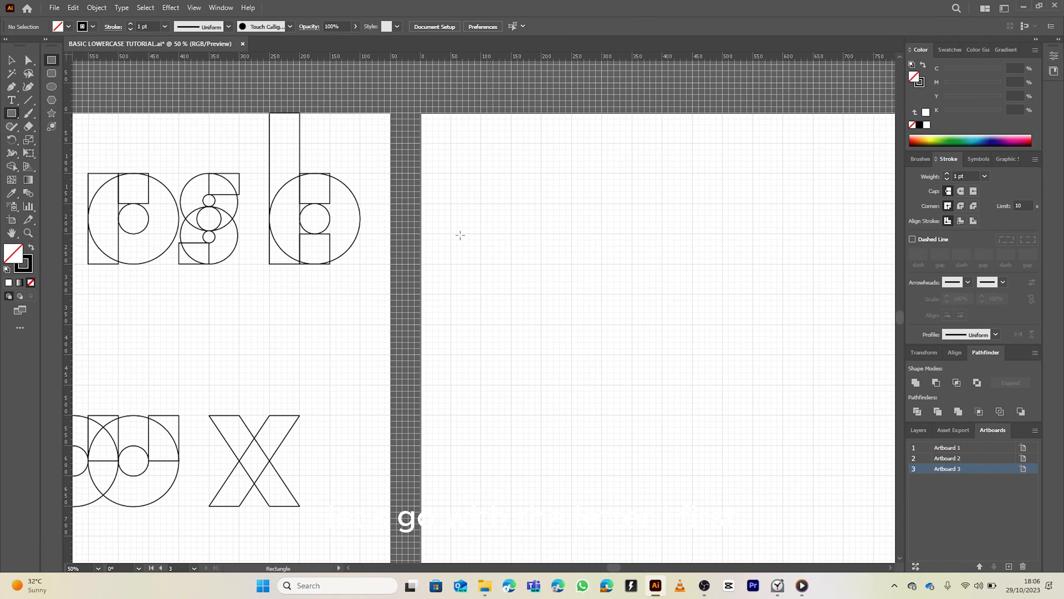
scroll(306, 269, down, 4)
drag(268, 319, 453, 269)
scroll(331, 279, up, 5)
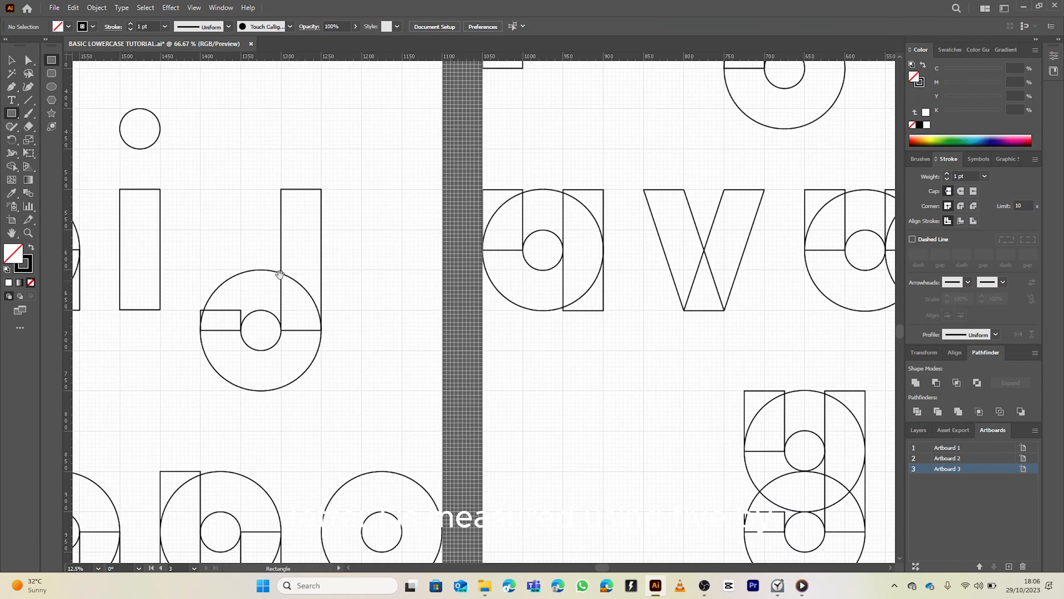
drag(311, 278, 453, 268)
scroll(457, 169, down, 3)
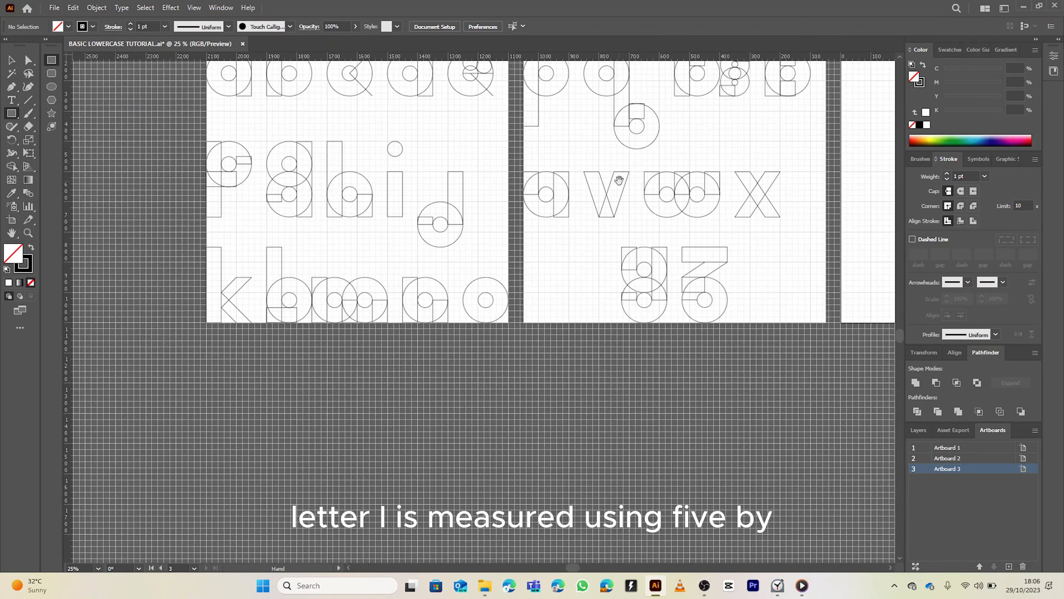
Draw a 50 × 250 px bounding rectangle at the top-left corner of Artboard 3
drag(620, 178, 205, 311)
scroll(483, 214, up, 6)
drag(483, 214, 502, 271)
scroll(656, 301, down, 5)
scroll(555, 278, up, 2)
drag(555, 309, 499, 269)
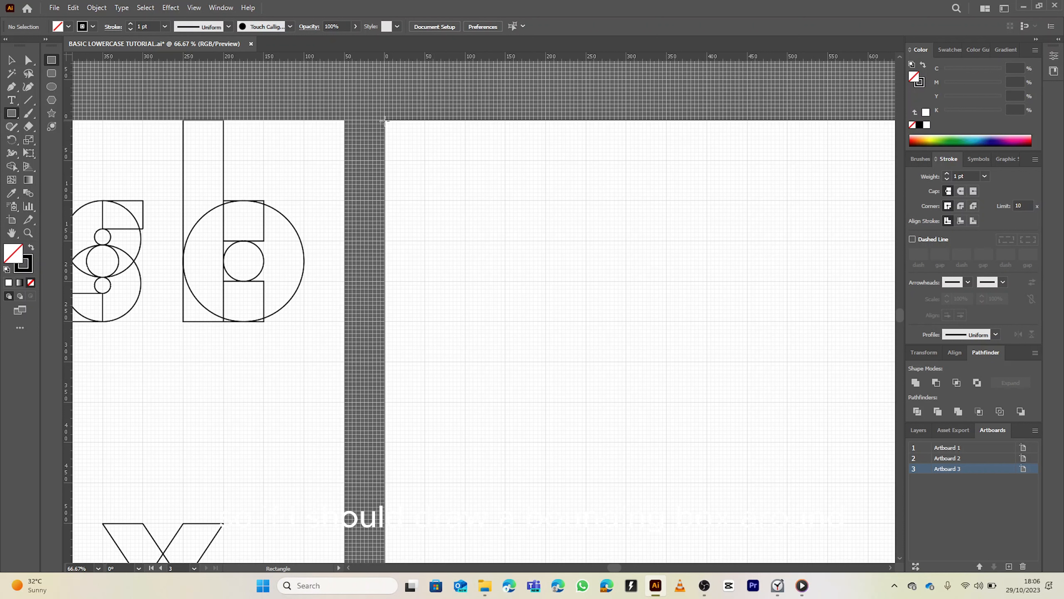
mouse_move(384, 119)
mouse_down()
mouse_move(421, 252)
mouse_move(425, 321)
mouse_up()
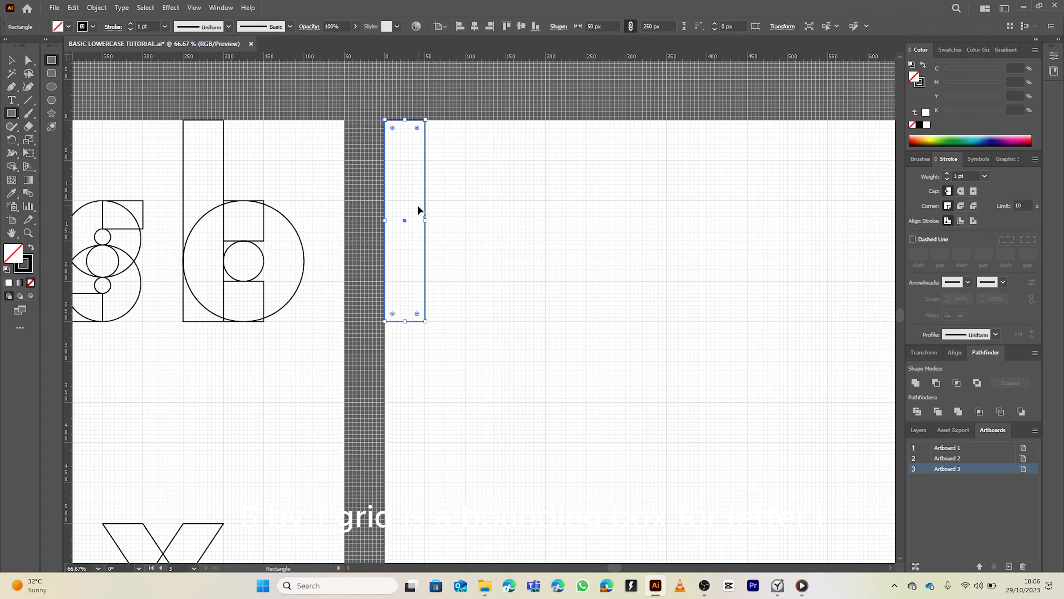
Draw a second rectangle about 50 × 150 px filling the lower part of the bounding box
click(410, 178)
click(559, 310)
key(ctrl+shift+a)
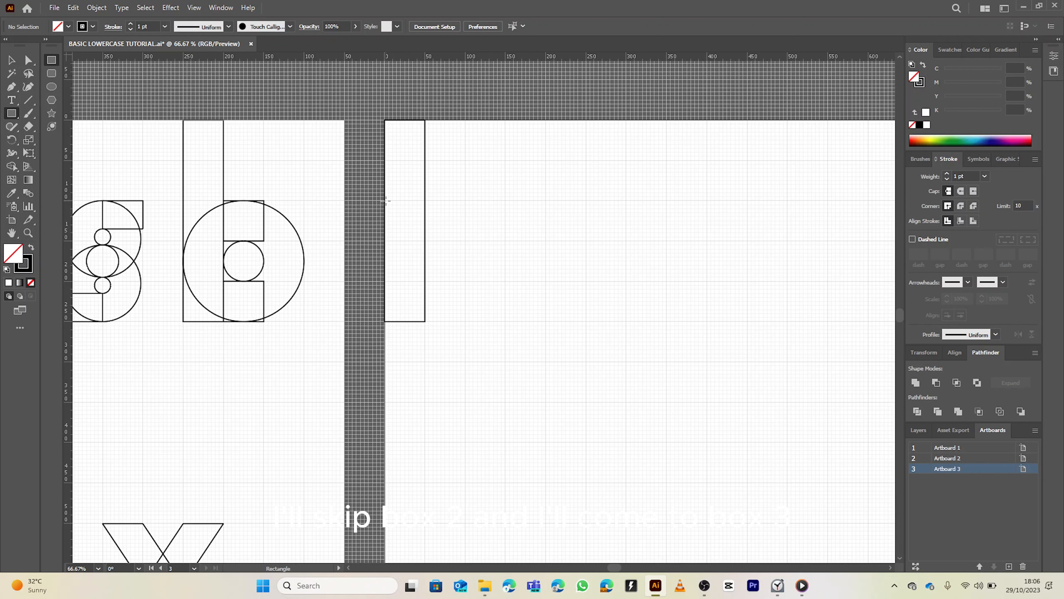
drag(385, 201, 425, 321)
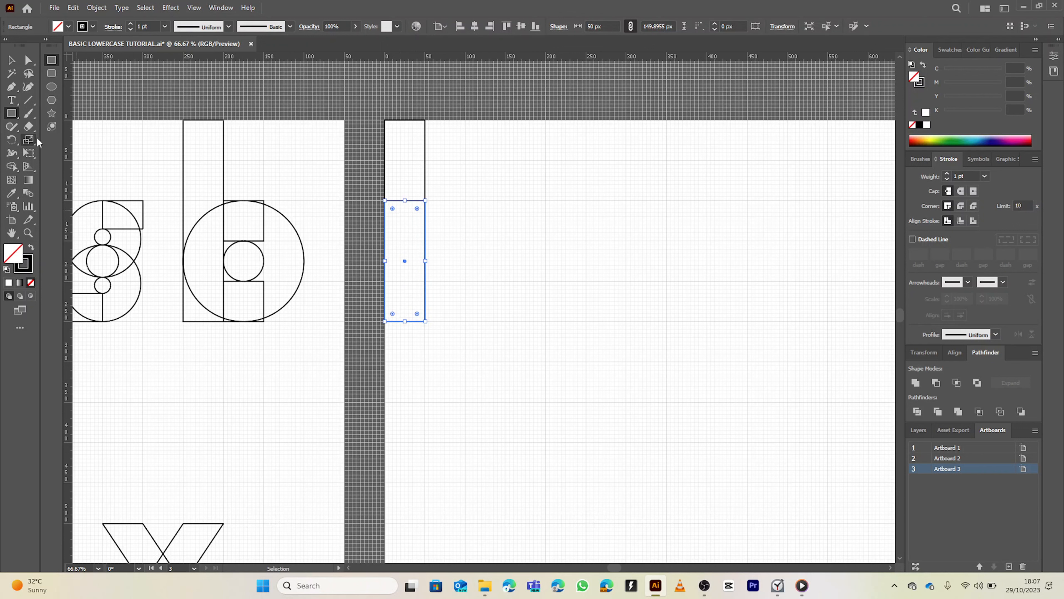
Draw a 50 px circle at the top of the bounding box, then delete the bounding rectangle
click(51, 86)
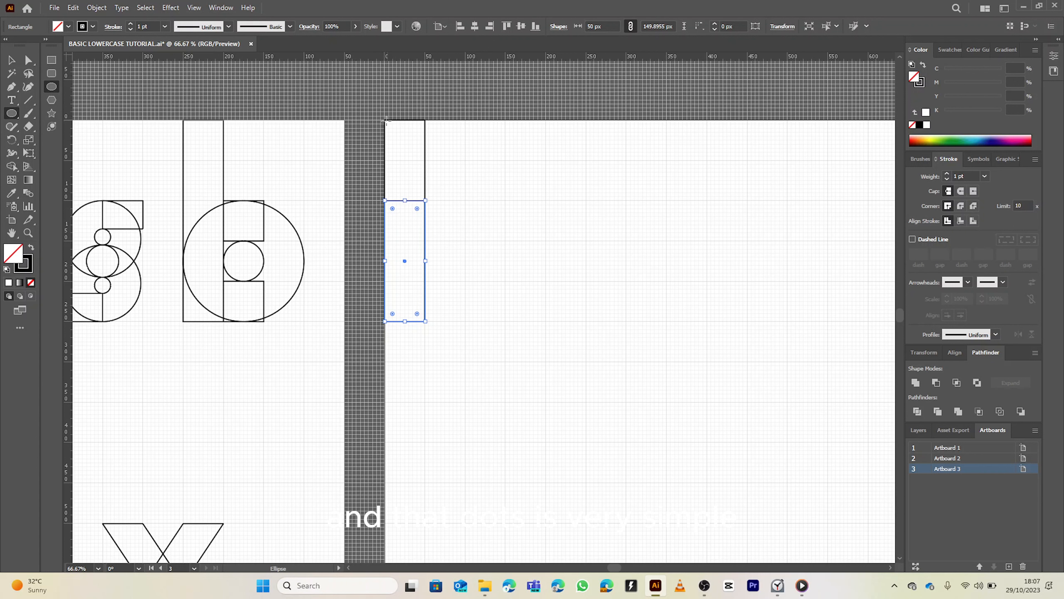
drag(385, 121, 425, 160)
key(v)
click(425, 184)
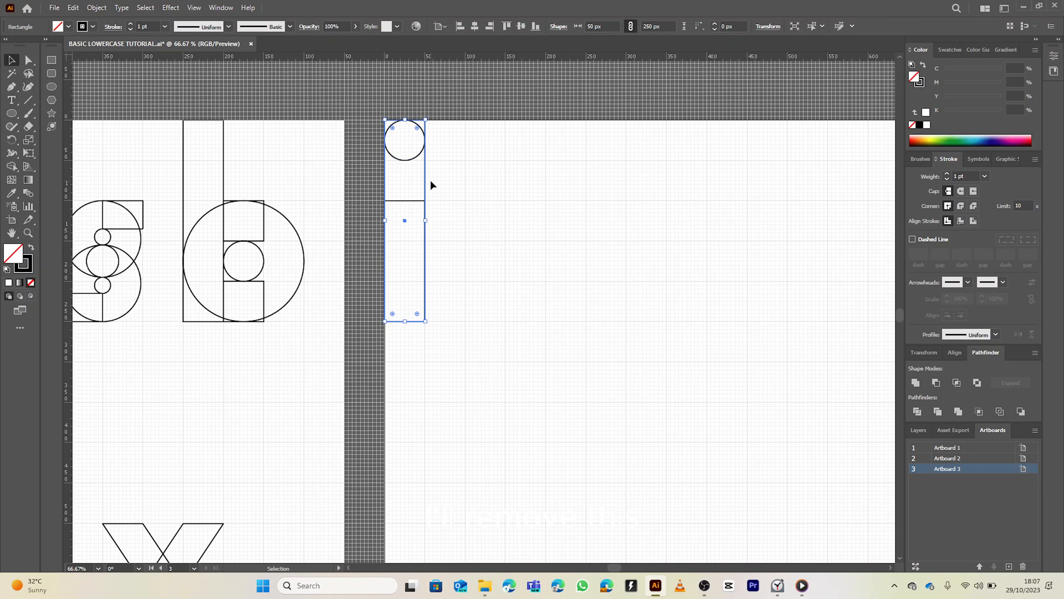
key(Delete)
Fill the circle and the rectangle black with the Shape Builder to form the letter i
drag(389, 112, 431, 288)
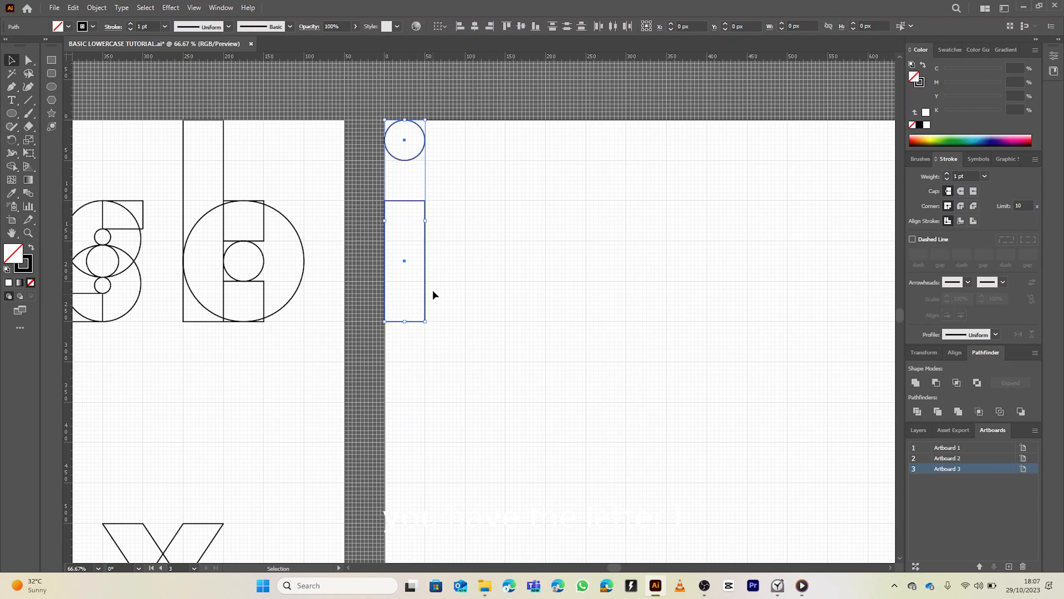
key(shift+m)
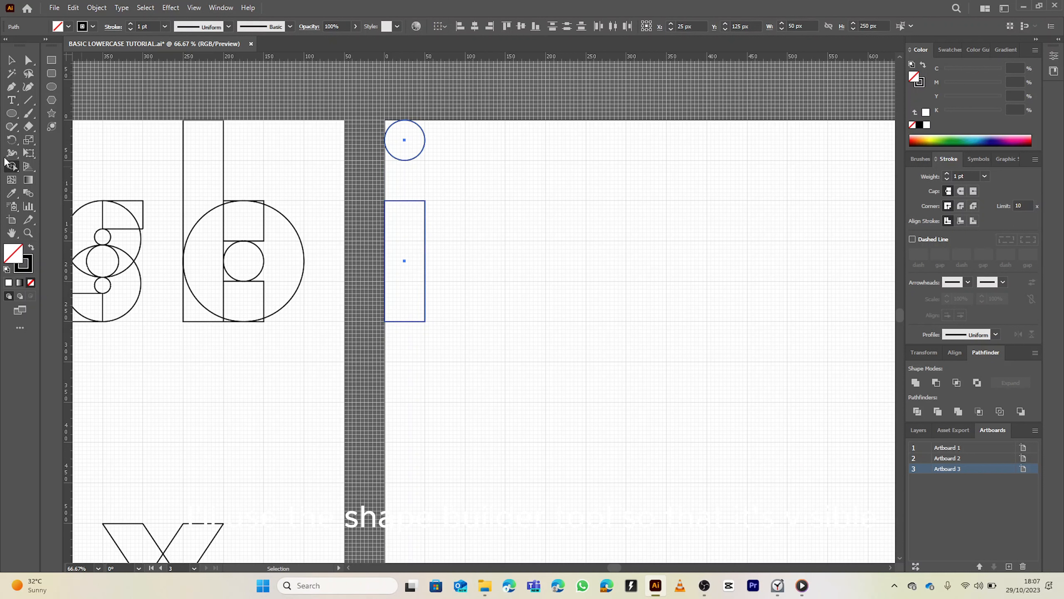
click(31, 247)
click(398, 137)
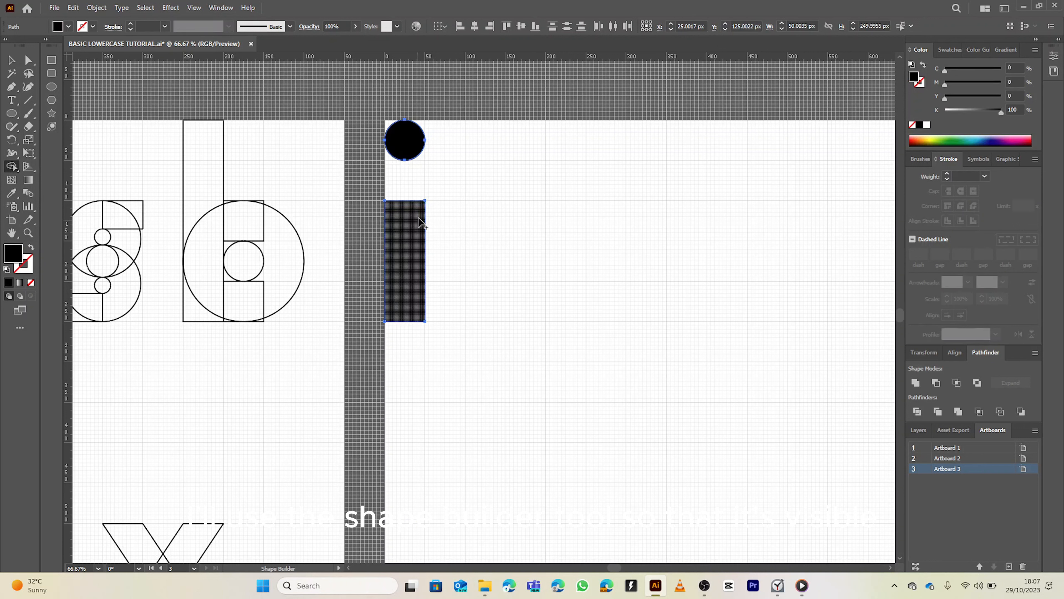
click(421, 209)
key(v)
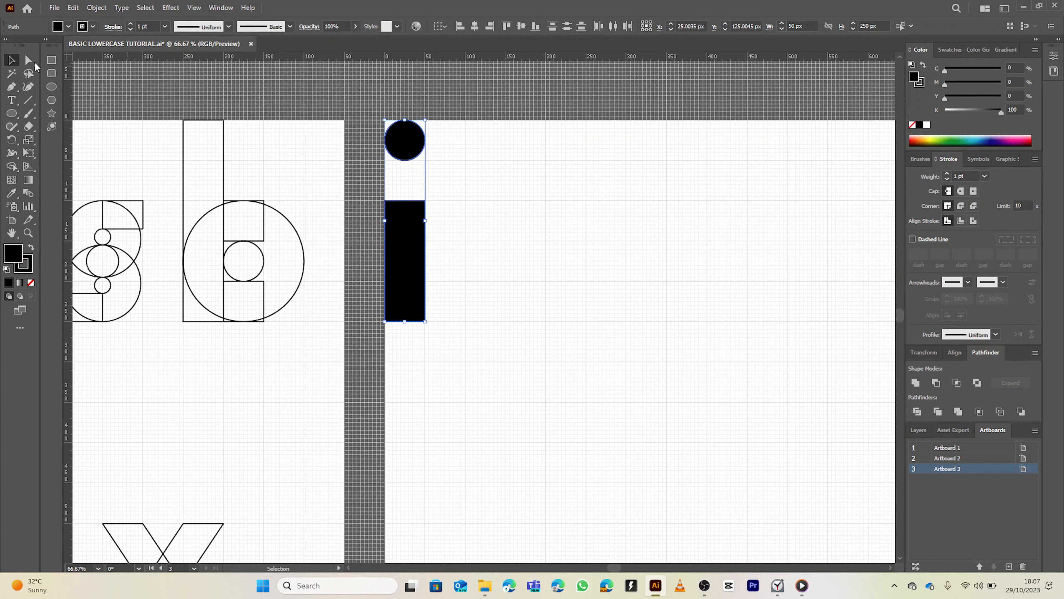
click(342, 103)
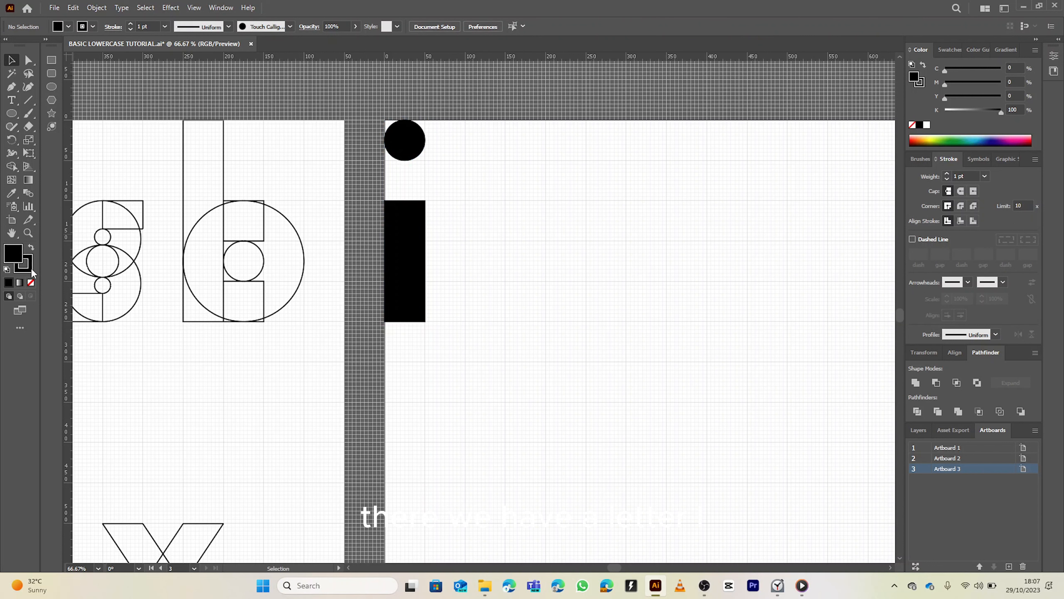
click(31, 282)
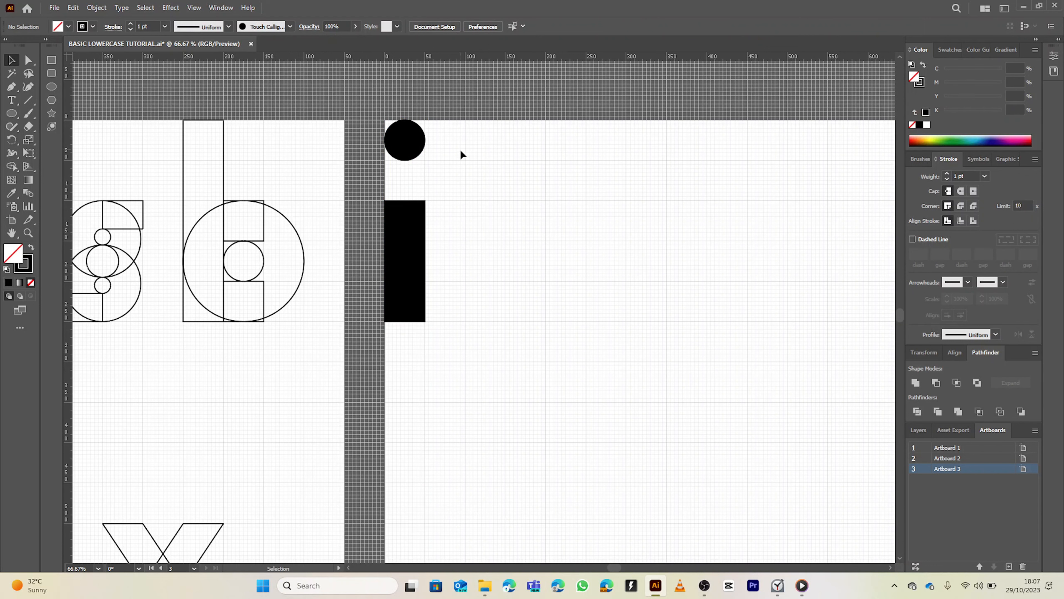
Zoom out to view the finished letter i alongside the other artboards
scroll(461, 158, down, 4)
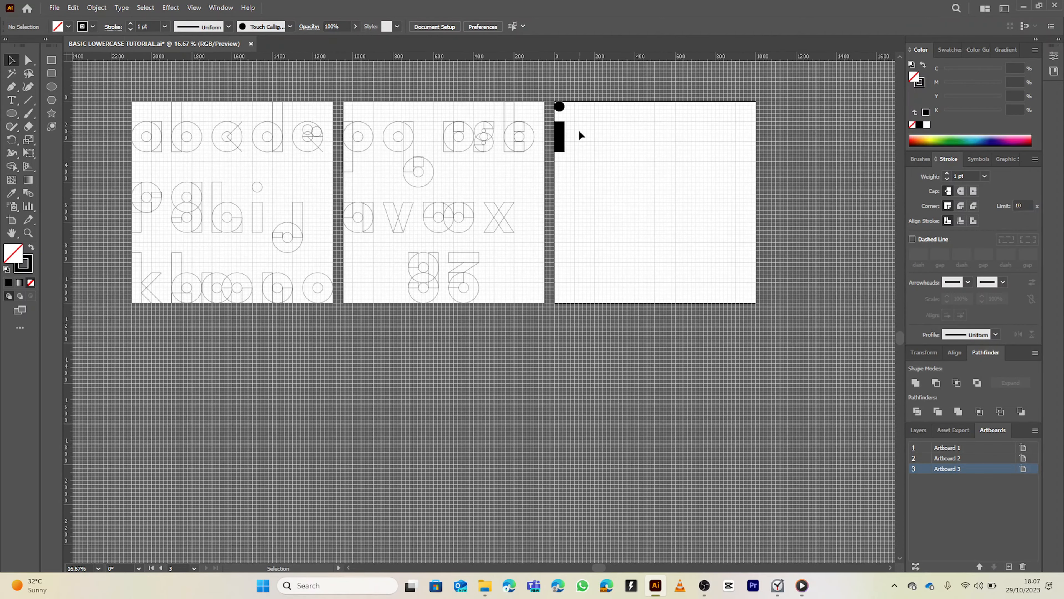
scroll(578, 133, up, 3)
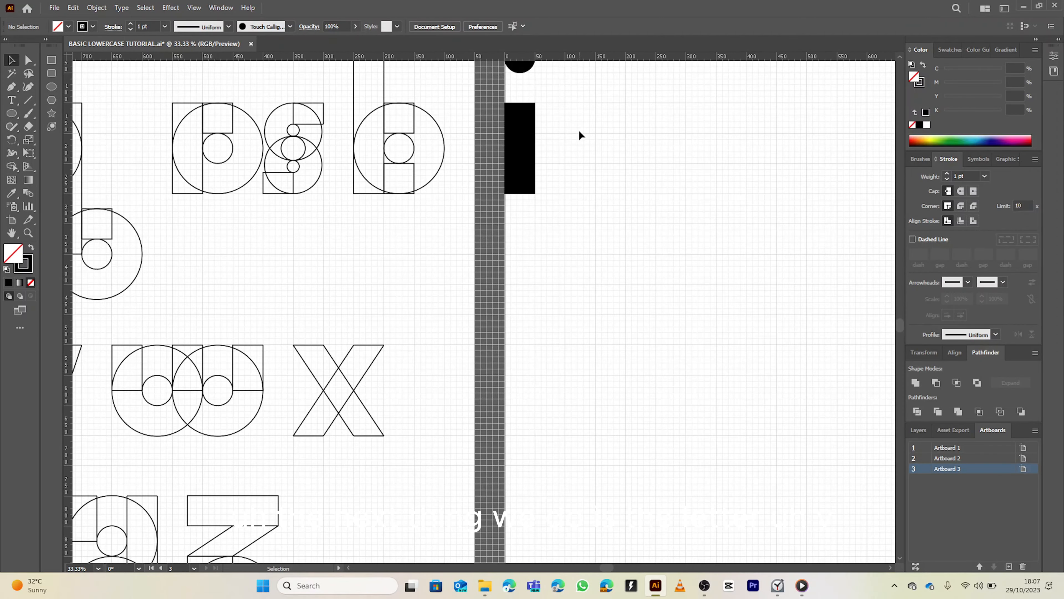
scroll(603, 142, down, 2)
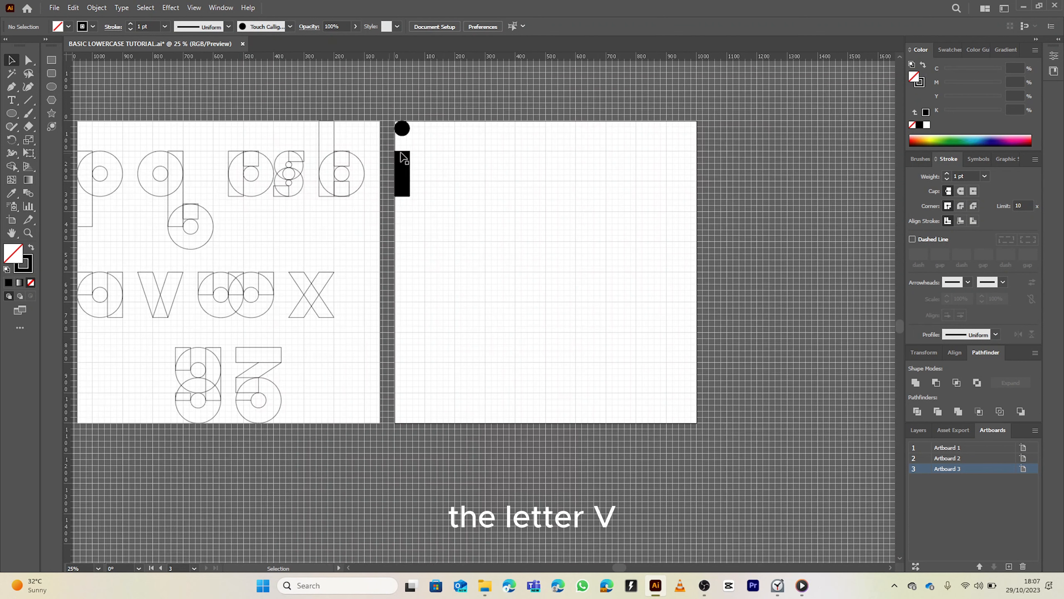
scroll(440, 147, up, 1)
scroll(465, 176, up, 1)
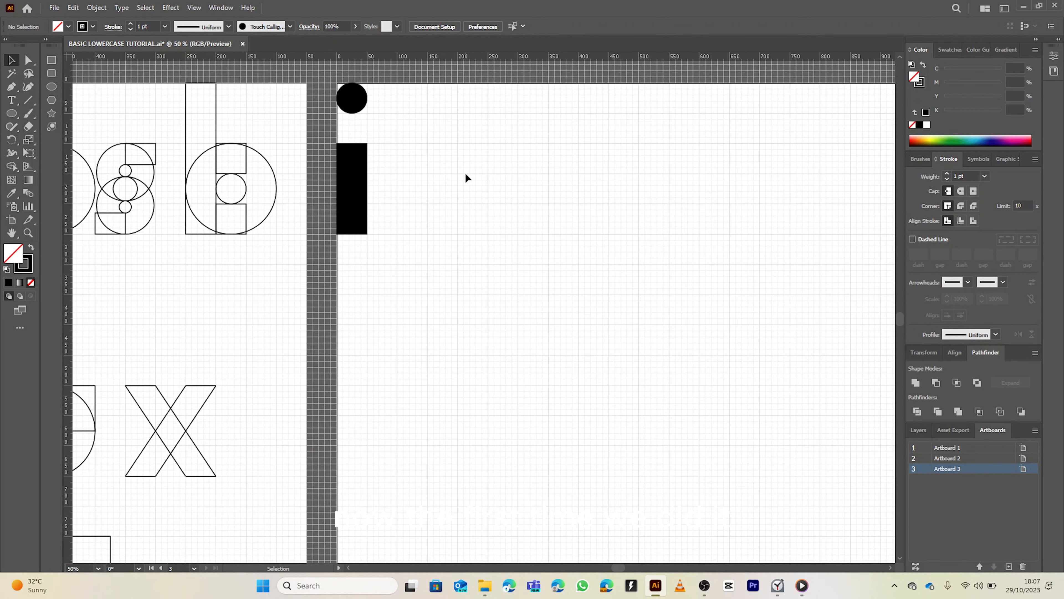
scroll(435, 176, right, 2)
scroll(289, 168, down, 3)
scroll(320, 153, down, 1)
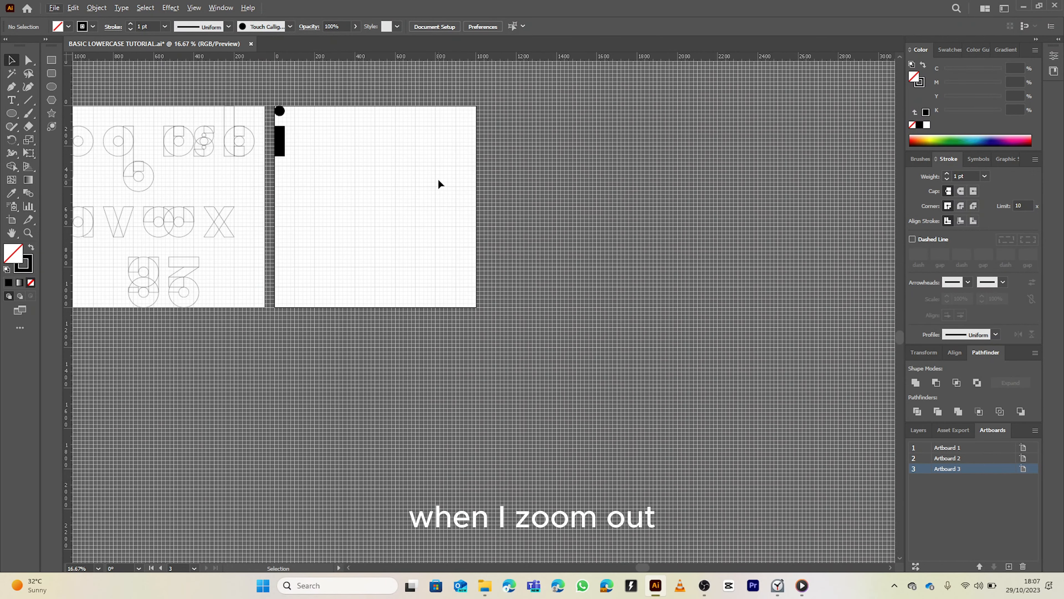
scroll(433, 178, up, 2)
scroll(441, 207, left, 4)
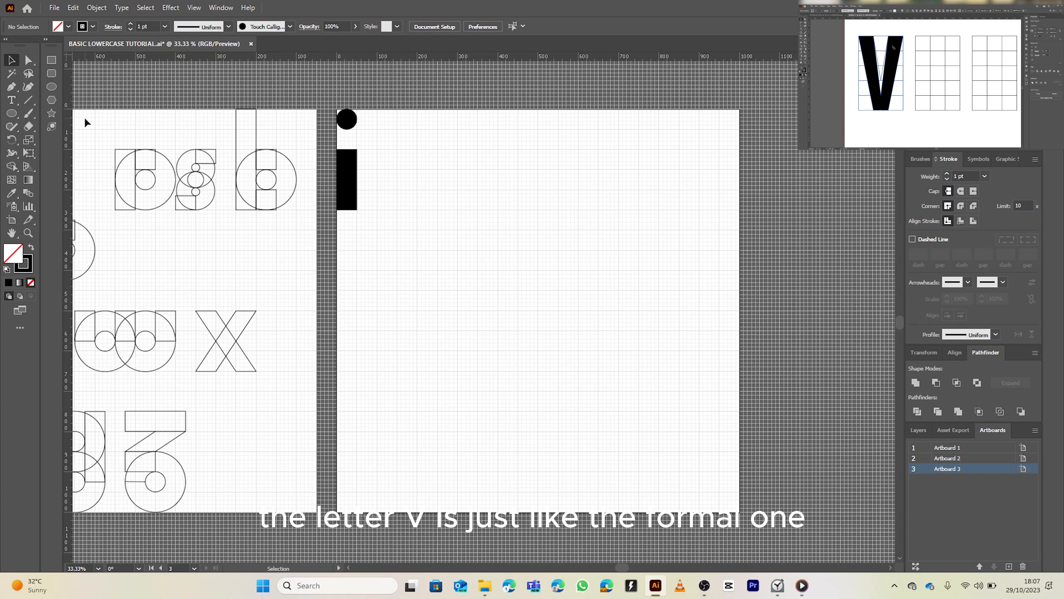
Draw a bounding rectangle about 250 × 250 px beside the letter i, with a 150 × 150 px square in its lower-left part
click(27, 100)
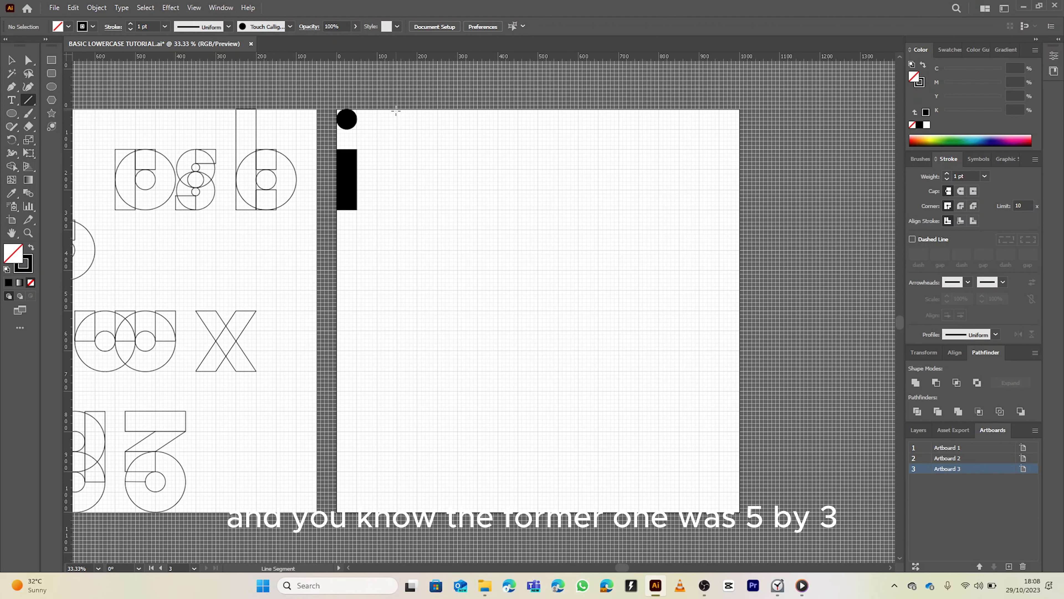
click(51, 60)
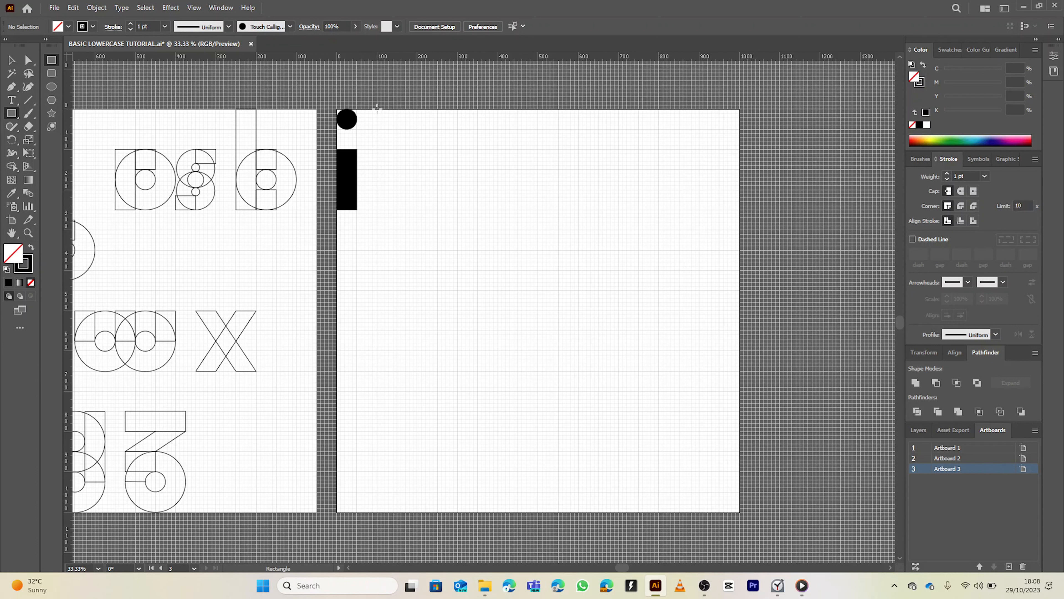
drag(377, 109, 477, 131)
drag(478, 129, 475, 210)
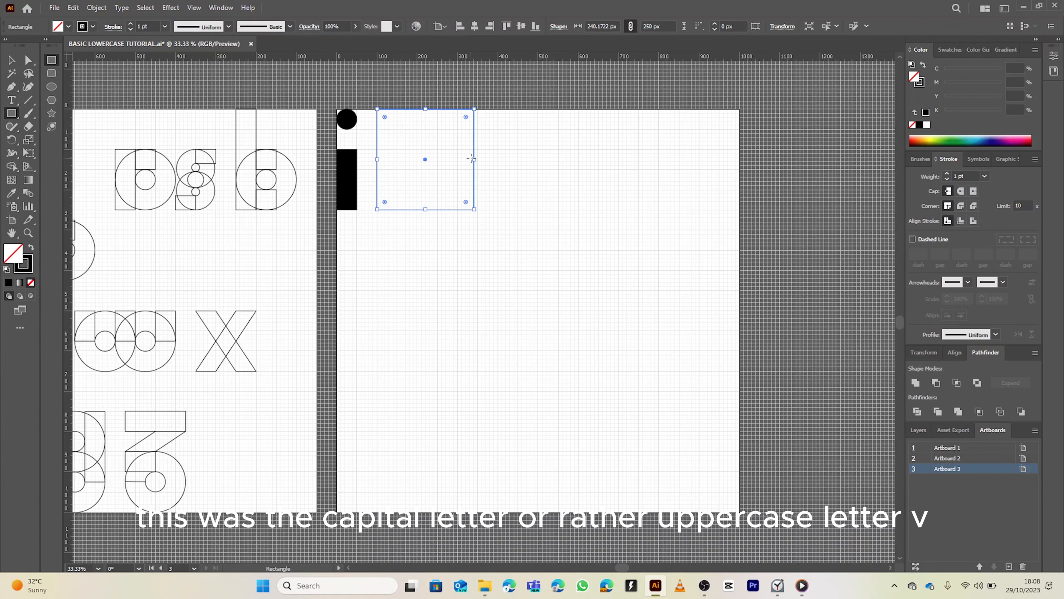
drag(475, 160, 480, 161)
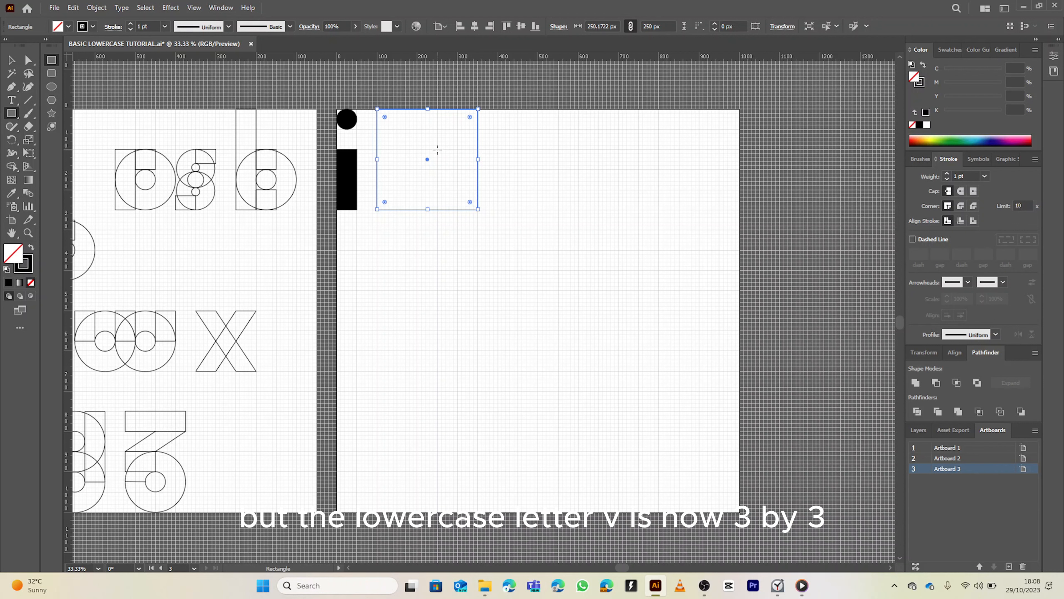
mouse_move(437, 149)
mouse_down()
mouse_move(383, 172)
mouse_move(377, 209)
mouse_up()
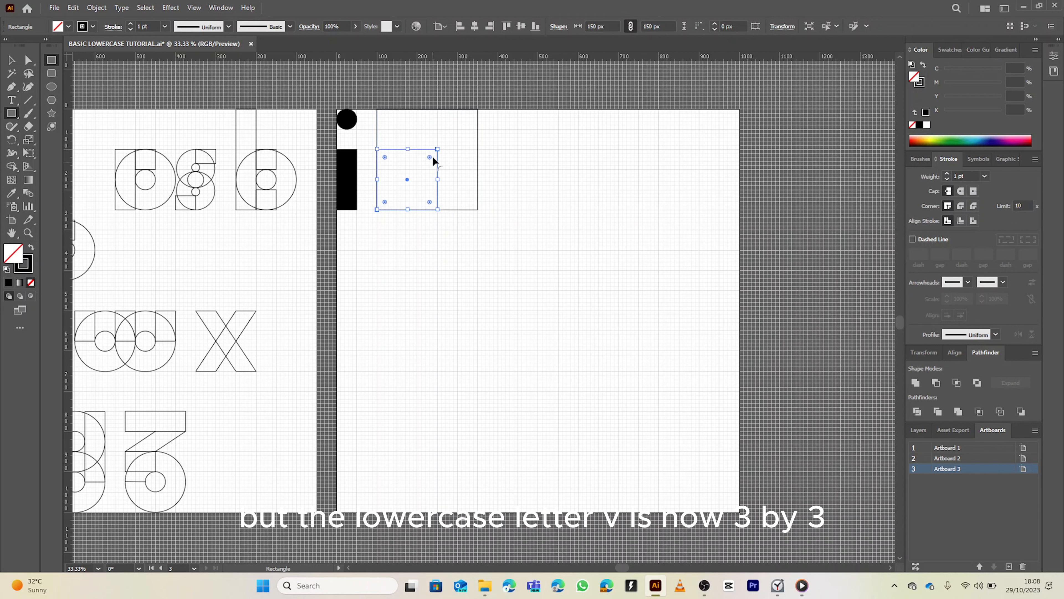
Narrow the bounding rectangle to about 150 × 250 px so it matches the square's width
key(v)
click(477, 108)
mouse_move(477, 109)
mouse_down()
mouse_move(436, 149)
mouse_move(491, 110)
mouse_move(478, 114)
mouse_up()
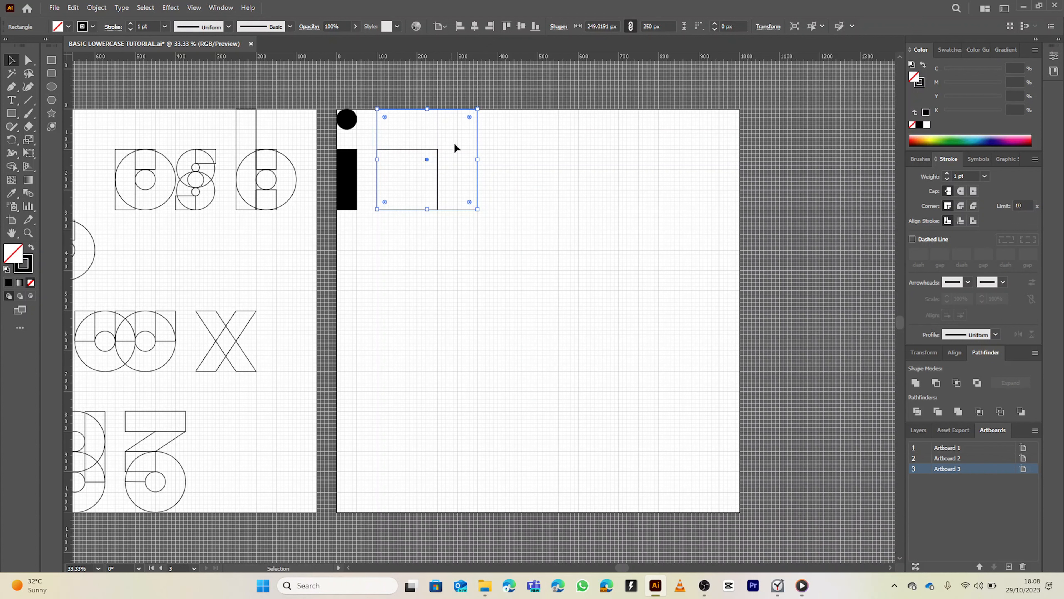
drag(479, 159, 437, 166)
mouse_move(407, 109)
mouse_down()
mouse_move(406, 151)
mouse_move(406, 109)
mouse_up()
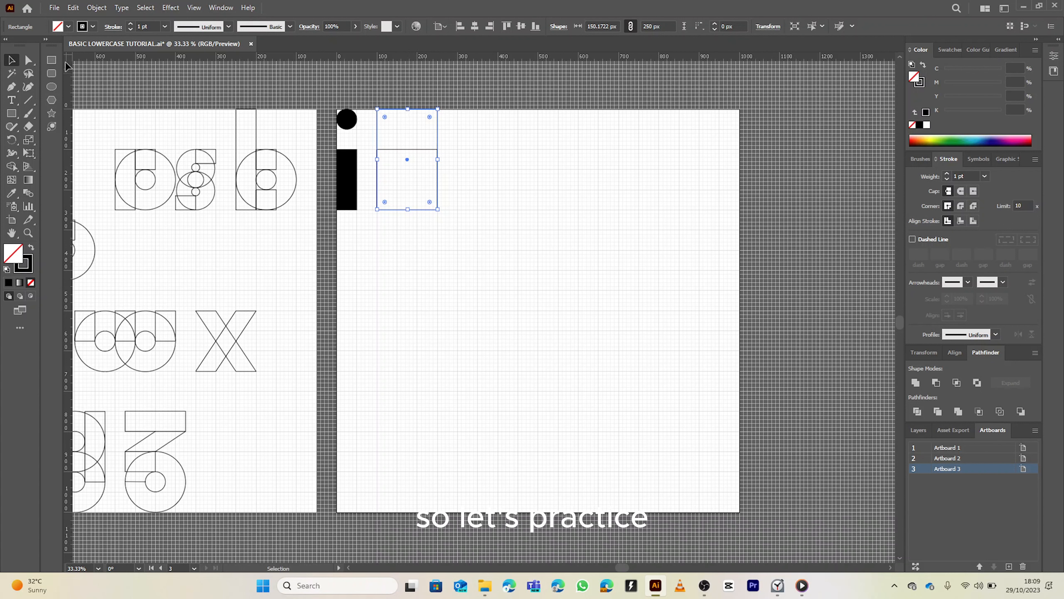
scroll(380, 166, up, 5)
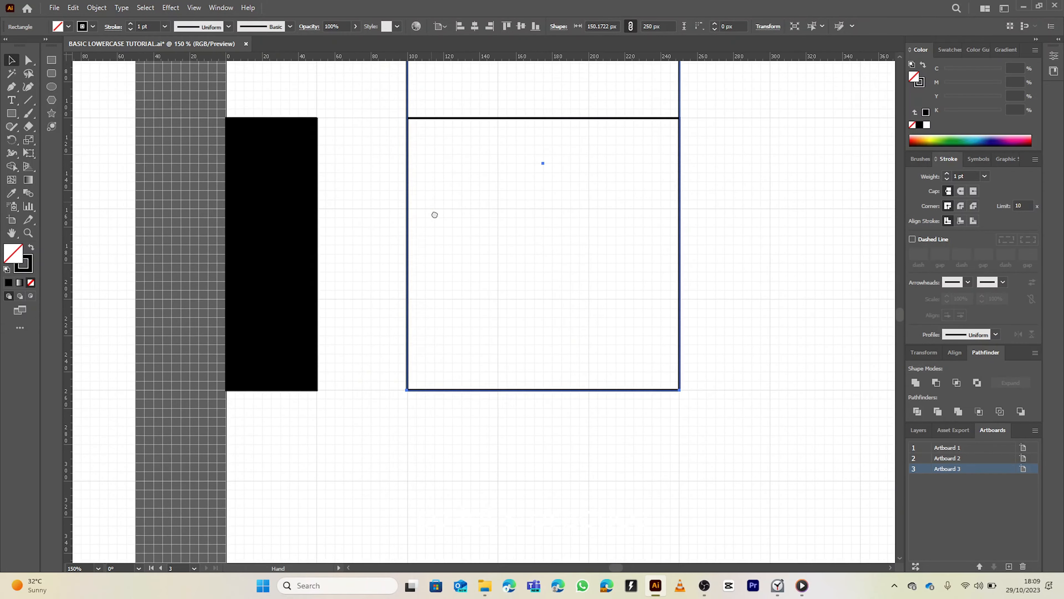
scroll(433, 207, down, 4)
Draw four diagonal lines across the lower square, crossing in pairs from the top thirds to the bottom thirds, outlining a v
click(30, 101)
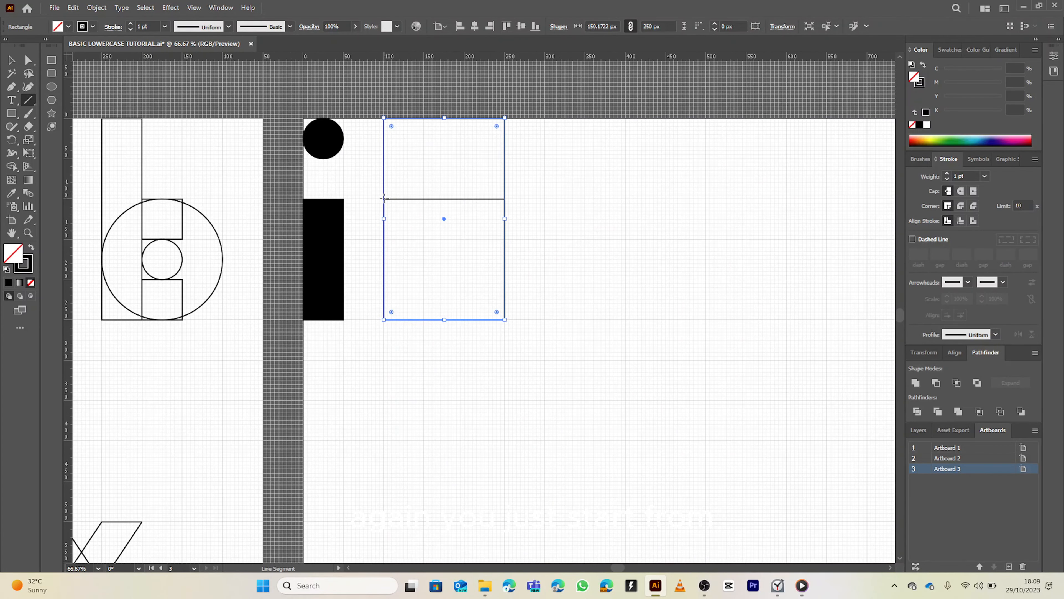
key(v)
click(458, 207)
click(424, 221)
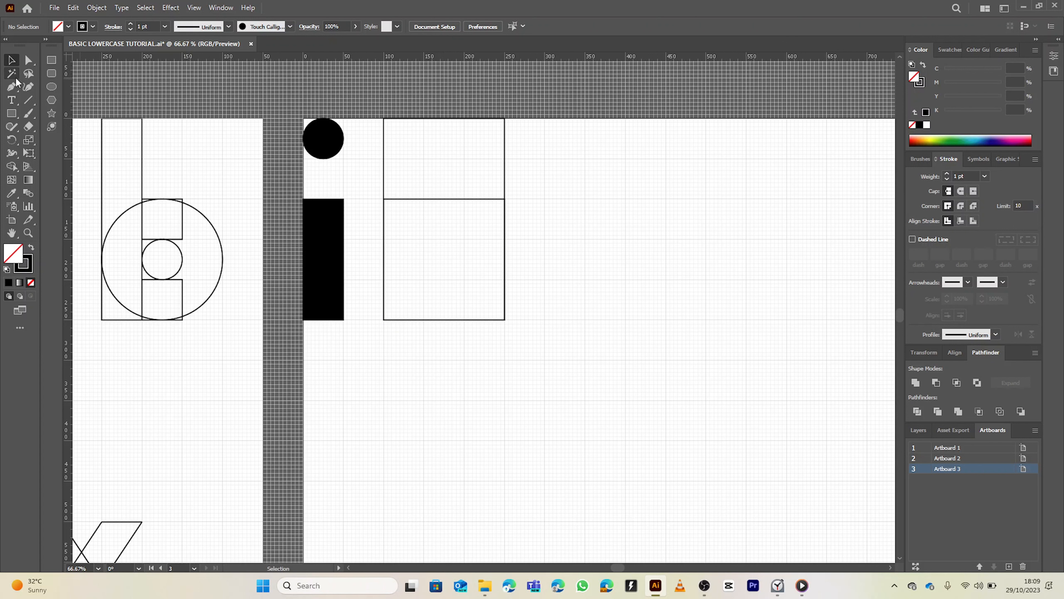
click(28, 101)
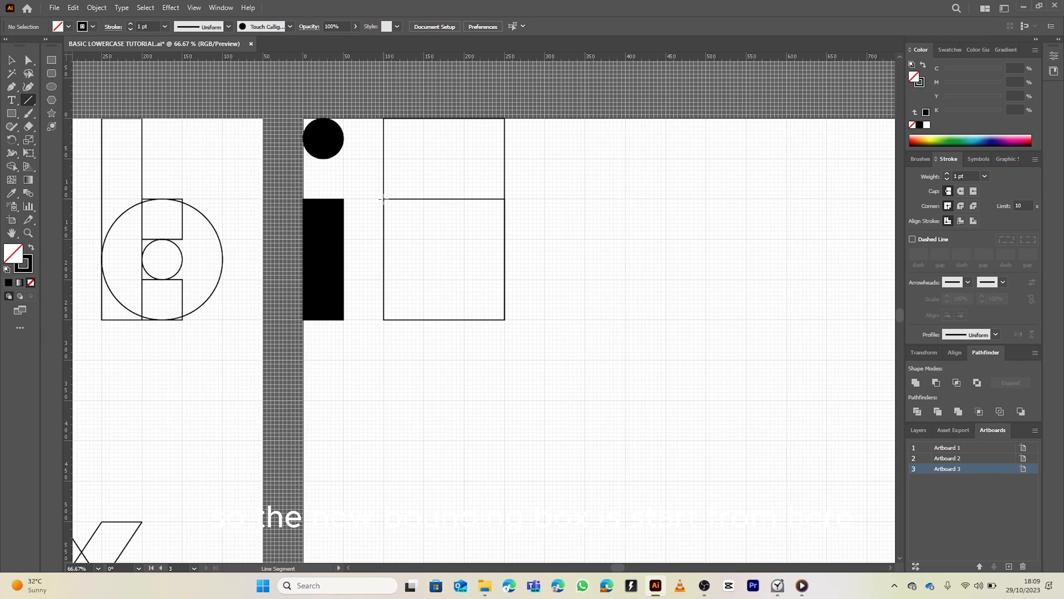
drag(383, 199, 424, 319)
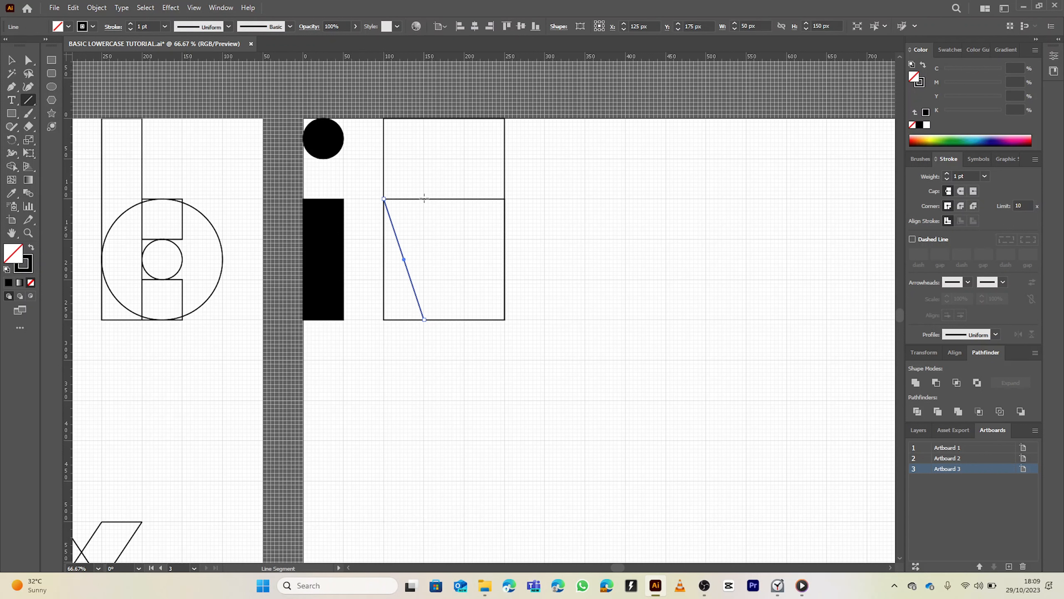
drag(424, 199, 464, 321)
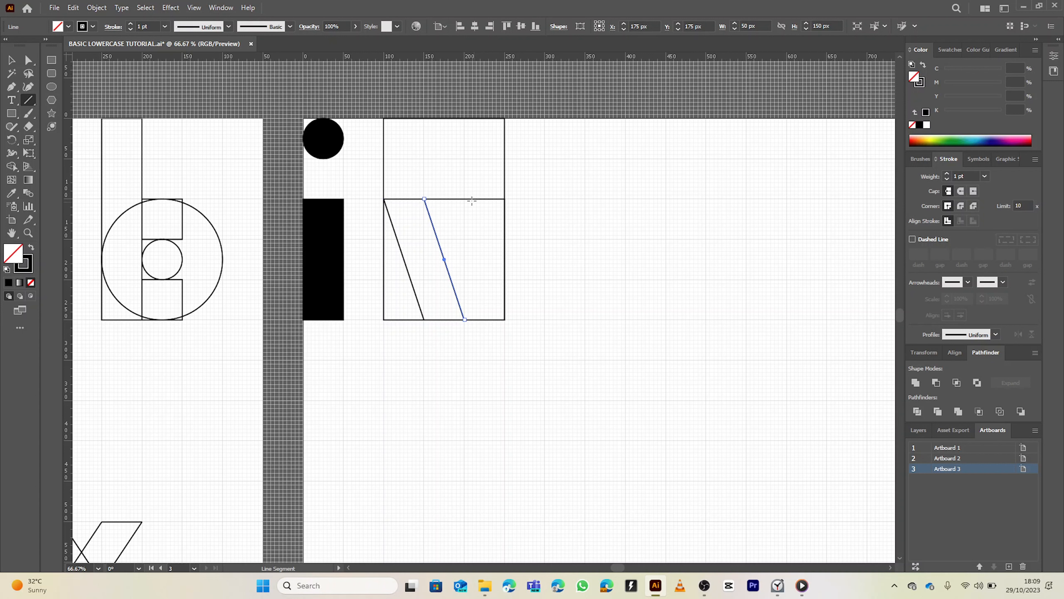
drag(464, 198, 423, 319)
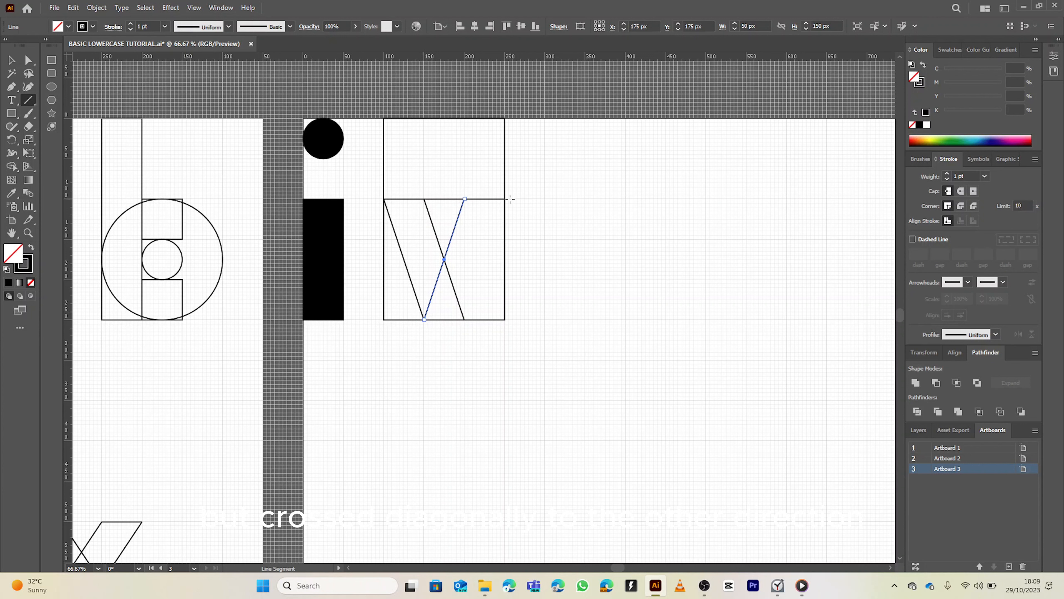
drag(504, 198, 463, 320)
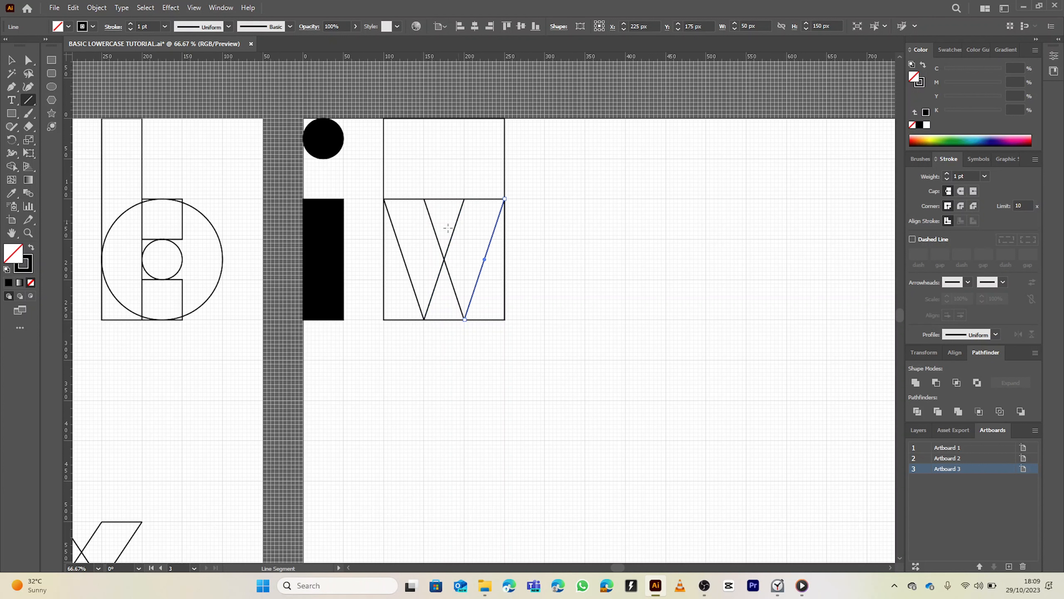
Select all the v construction shapes and use the Shape Builder to fill the v black and remove the extra boxes
key(v)
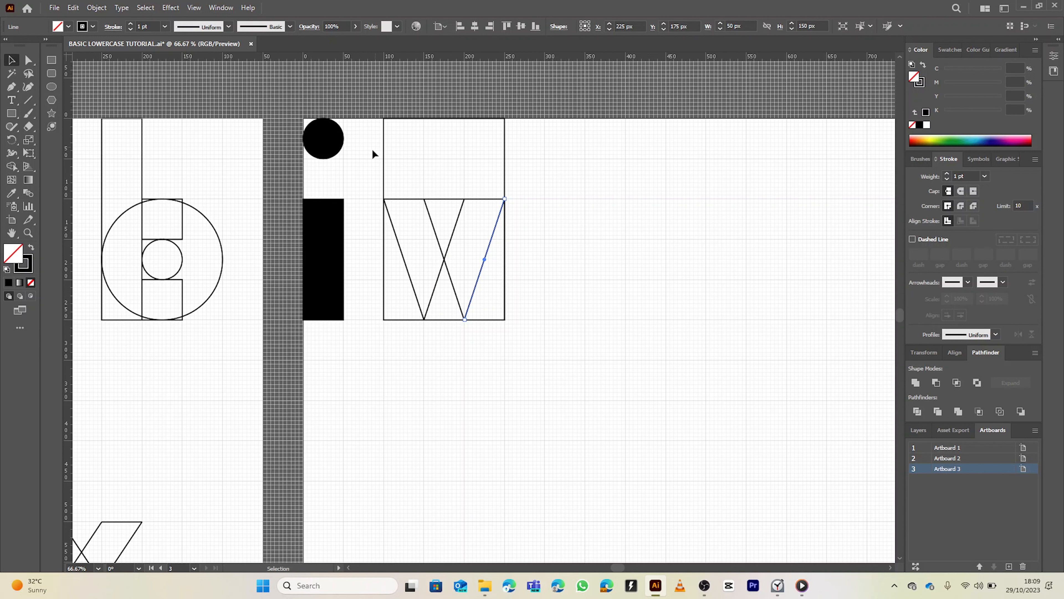
drag(381, 176, 523, 331)
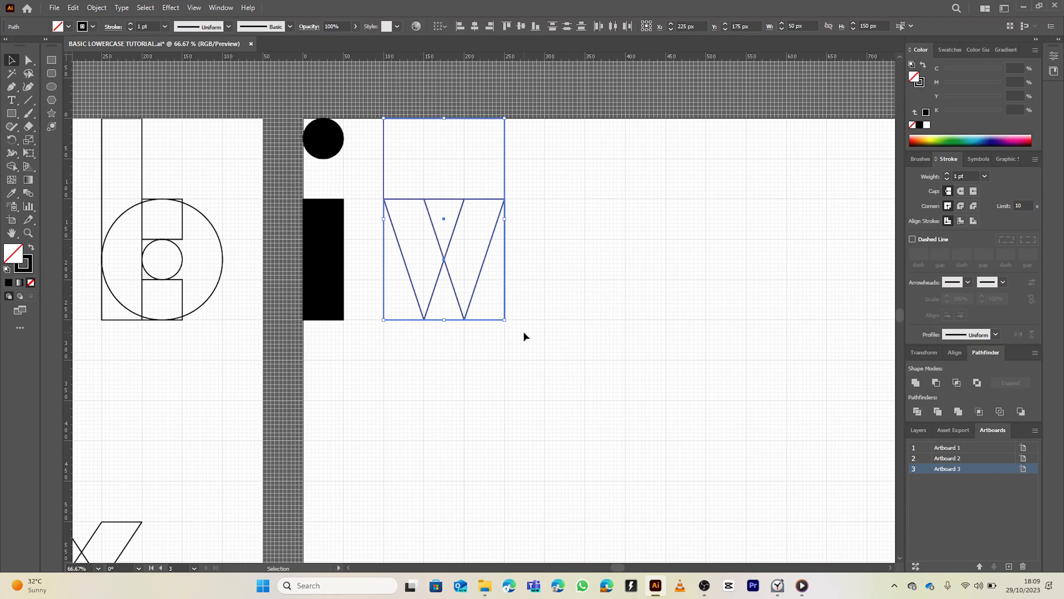
key(shift+m)
key(shift+x)
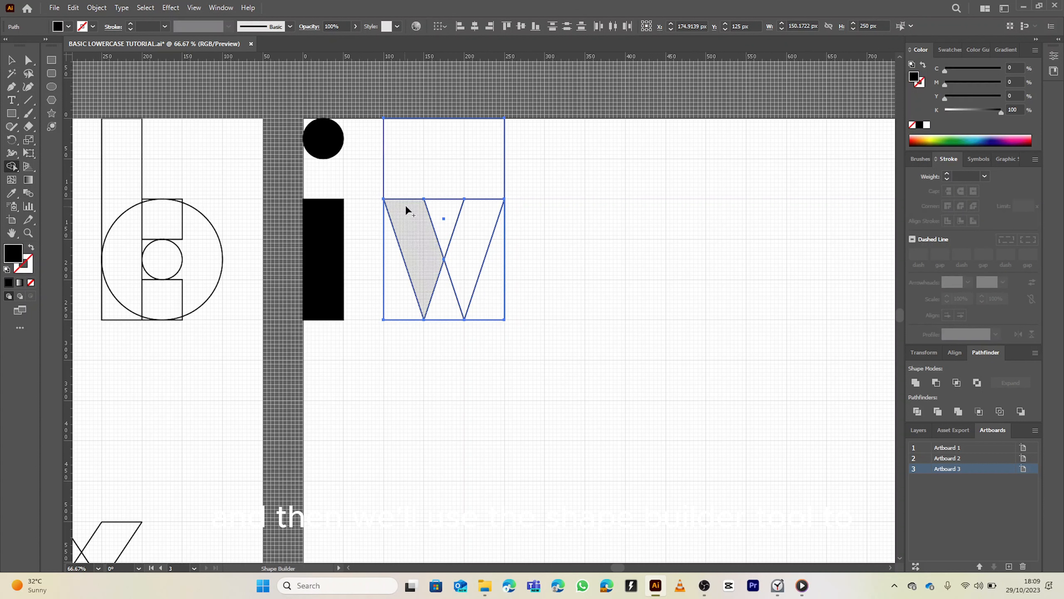
mouse_move(415, 222)
mouse_down()
mouse_move(439, 303)
mouse_move(465, 236)
mouse_move(416, 167)
mouse_up()
alt+click(492, 294)
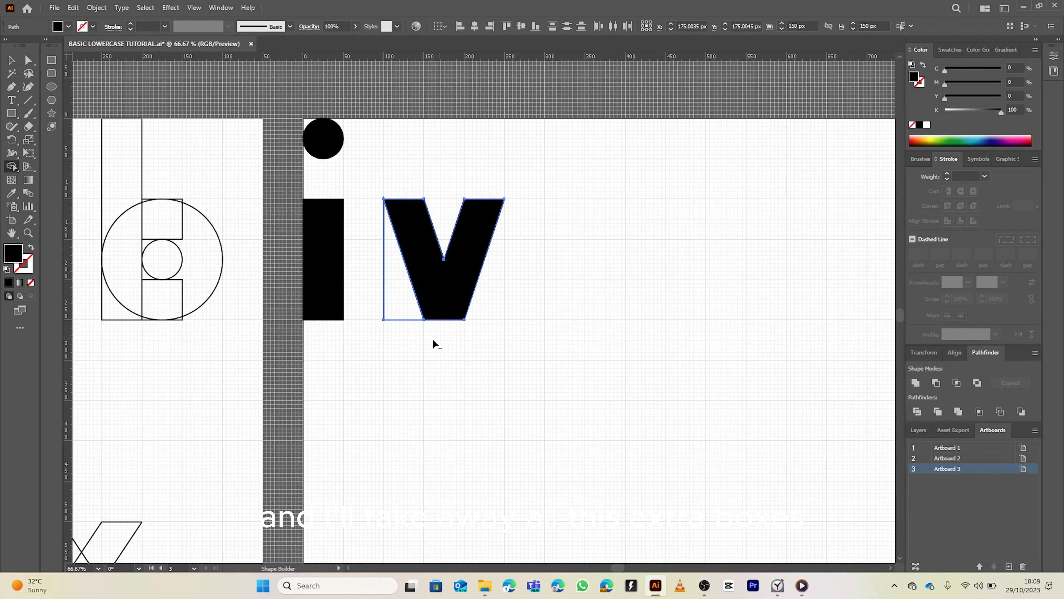
alt+click(392, 281)
Zoom out and pan to compare the new letter v with the letters on the other artboards
scroll(452, 220, down, 1)
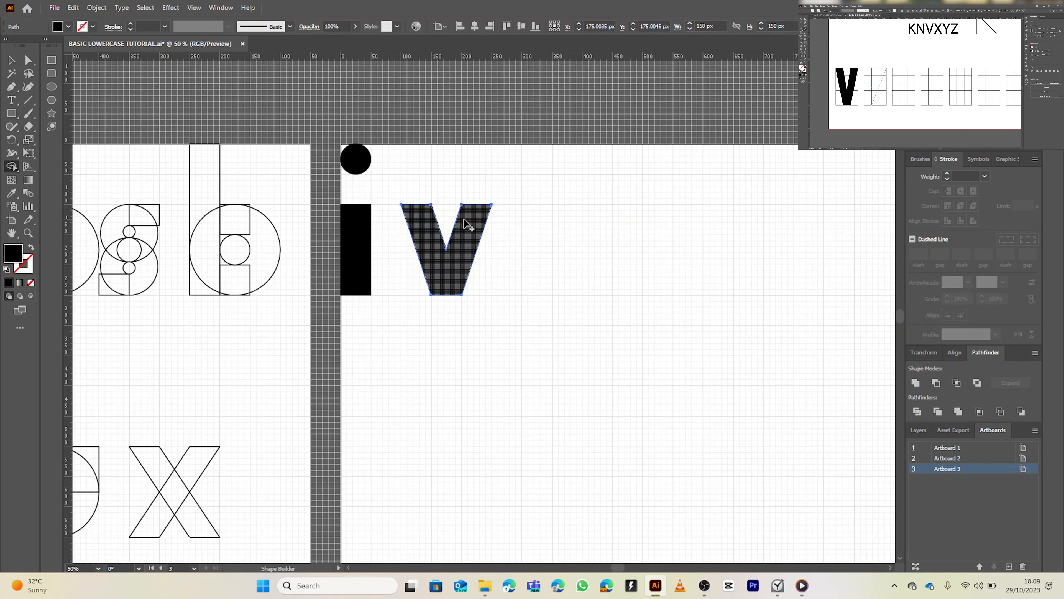
key(v)
click(461, 177)
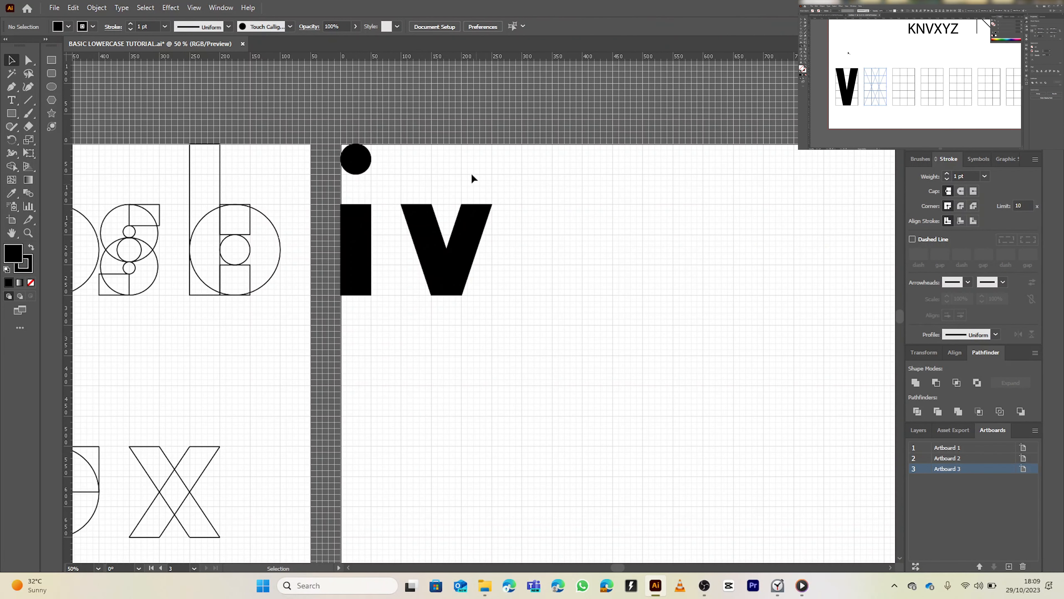
scroll(456, 182, down, 1)
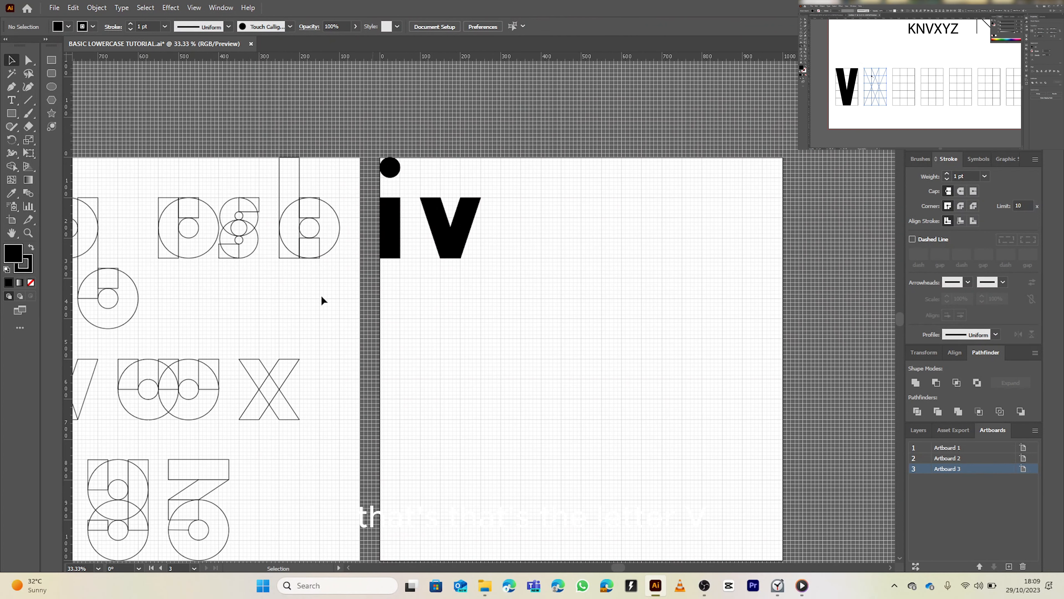
drag(277, 283, 398, 237)
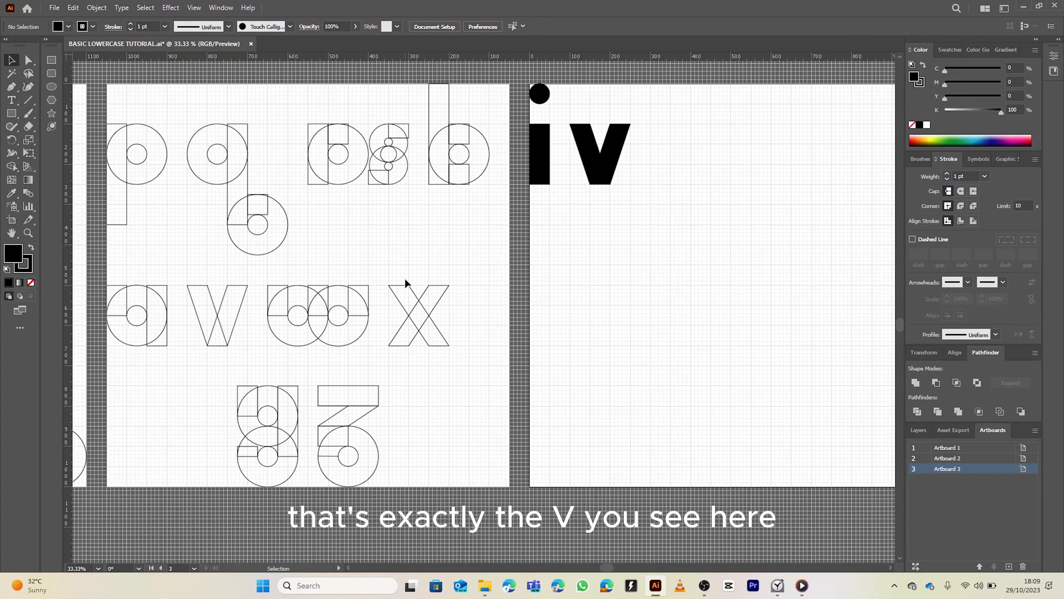
scroll(615, 202, up, 2)
drag(615, 202, 349, 356)
drag(425, 283, 502, 267)
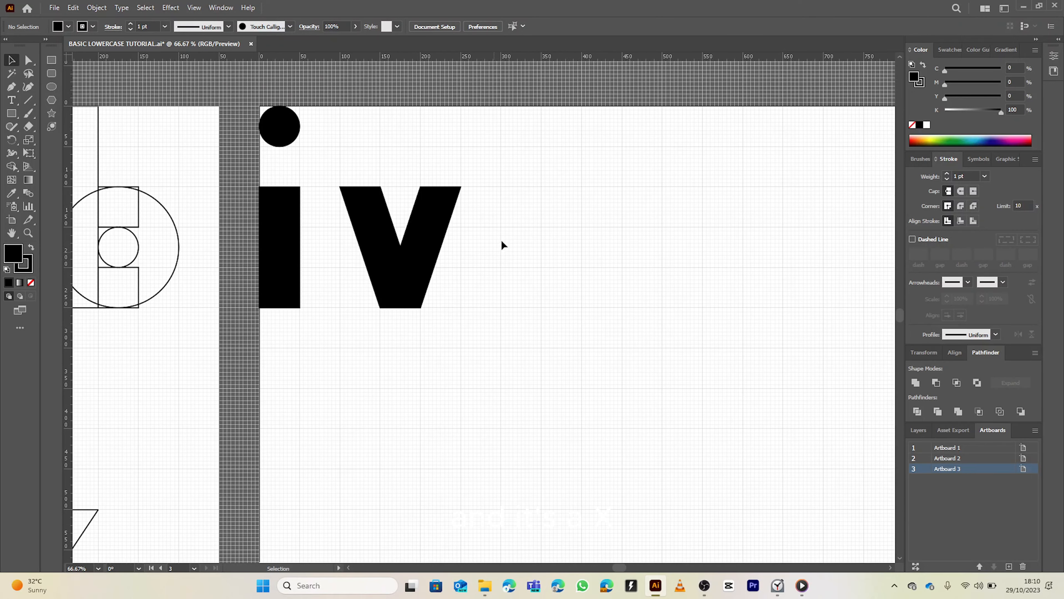
Draw an unfilled 150 × 250 px bounding rectangle right of the v, with a 150 × 150 px square in its lower part
click(14, 112)
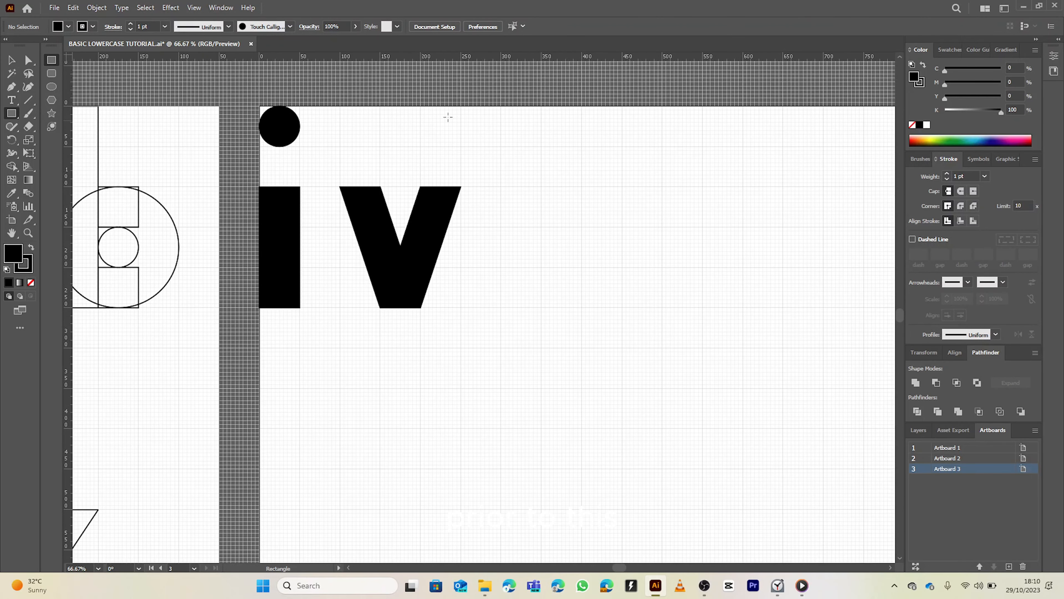
click(30, 282)
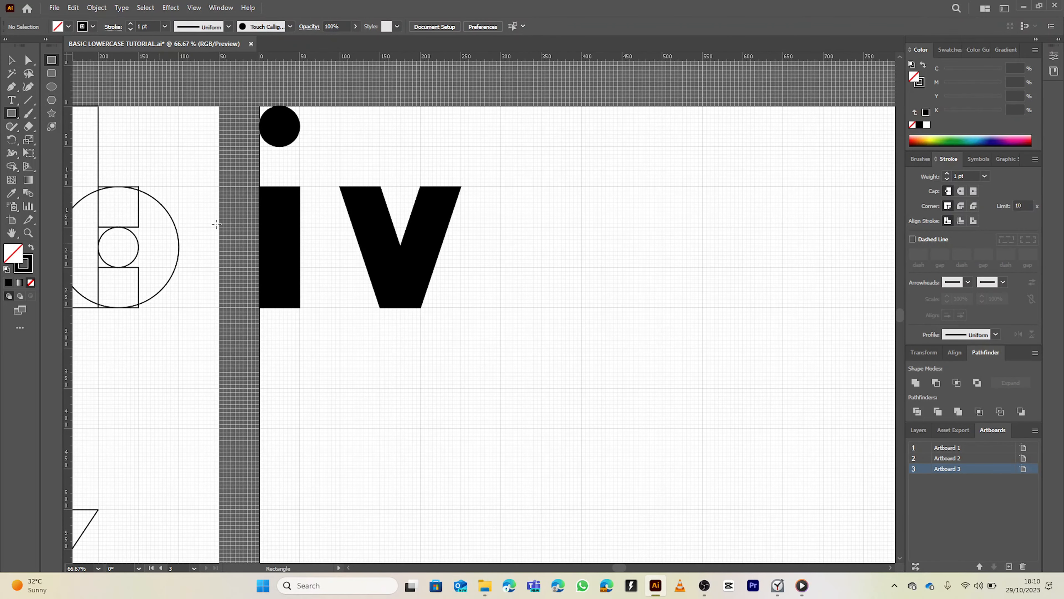
drag(500, 107, 622, 307)
click(600, 194)
click(570, 311)
ctrl+click(699, 239)
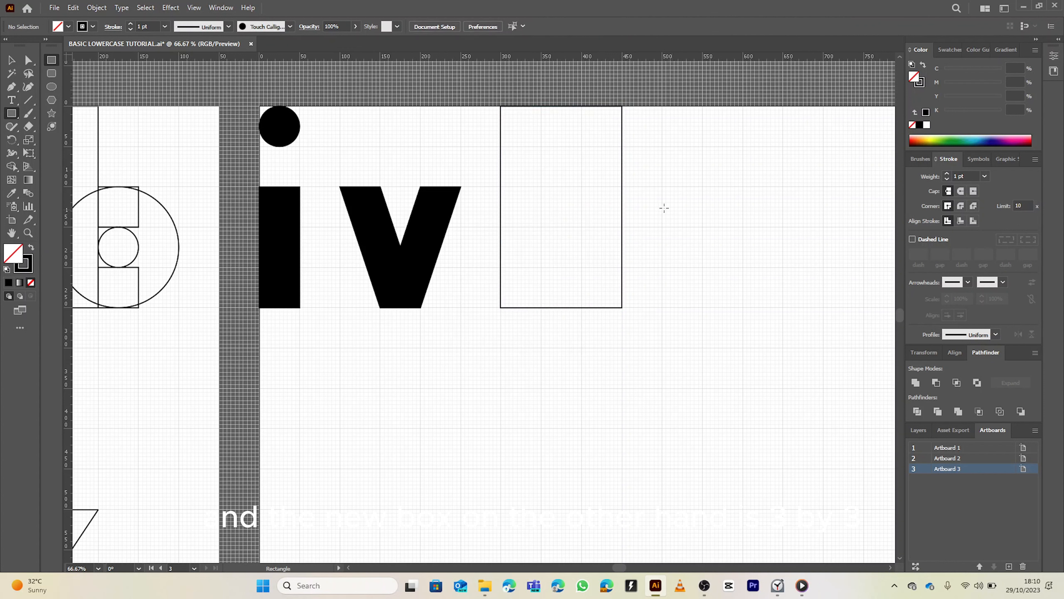
drag(500, 186, 622, 307)
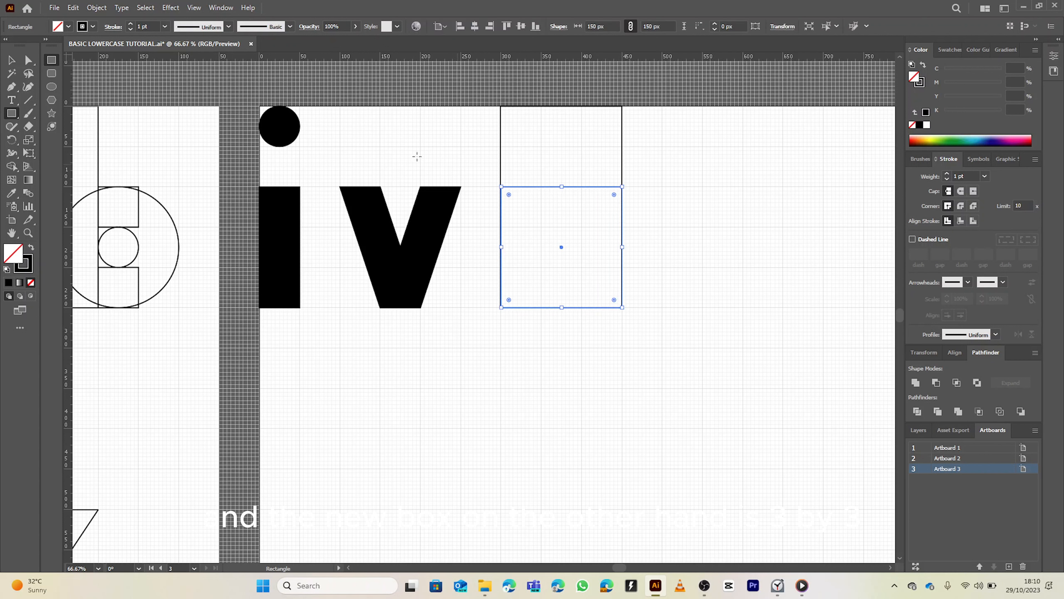
Draw crossing diagonal lines inside the lower square to outline the letter x
click(28, 100)
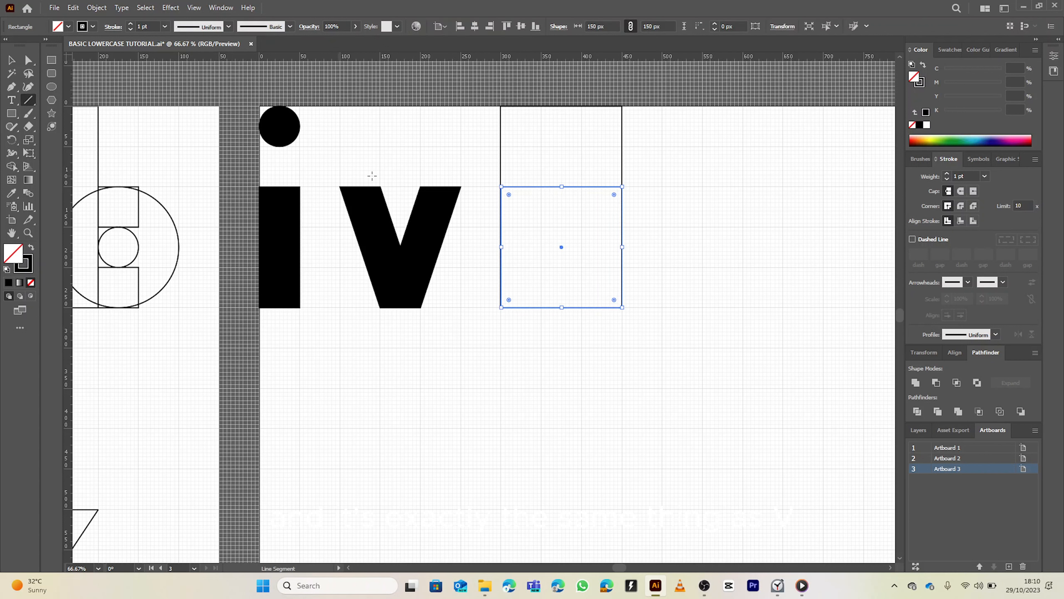
key(v)
click(513, 170)
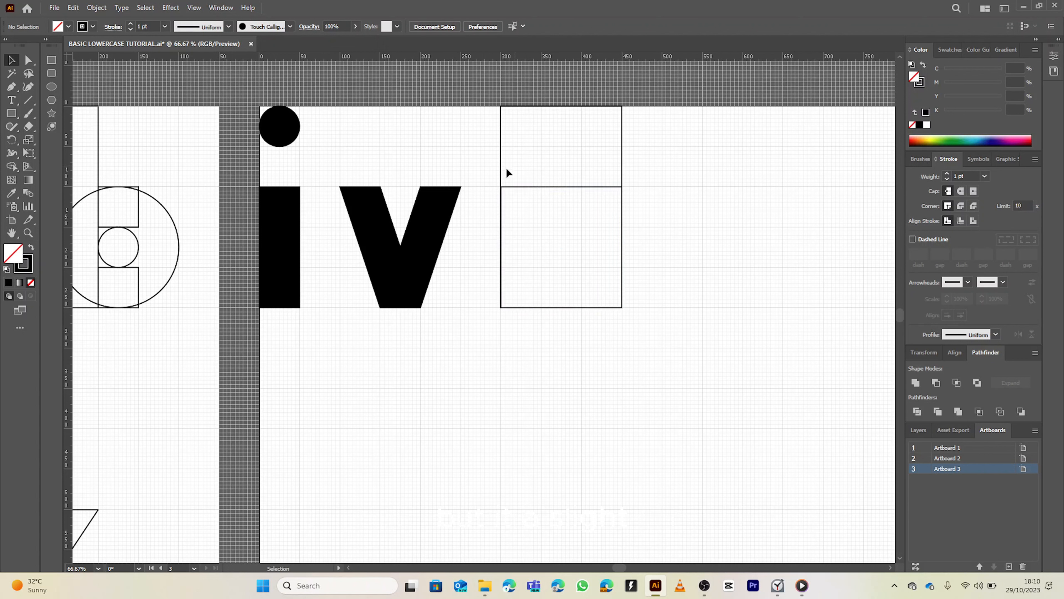
click(28, 100)
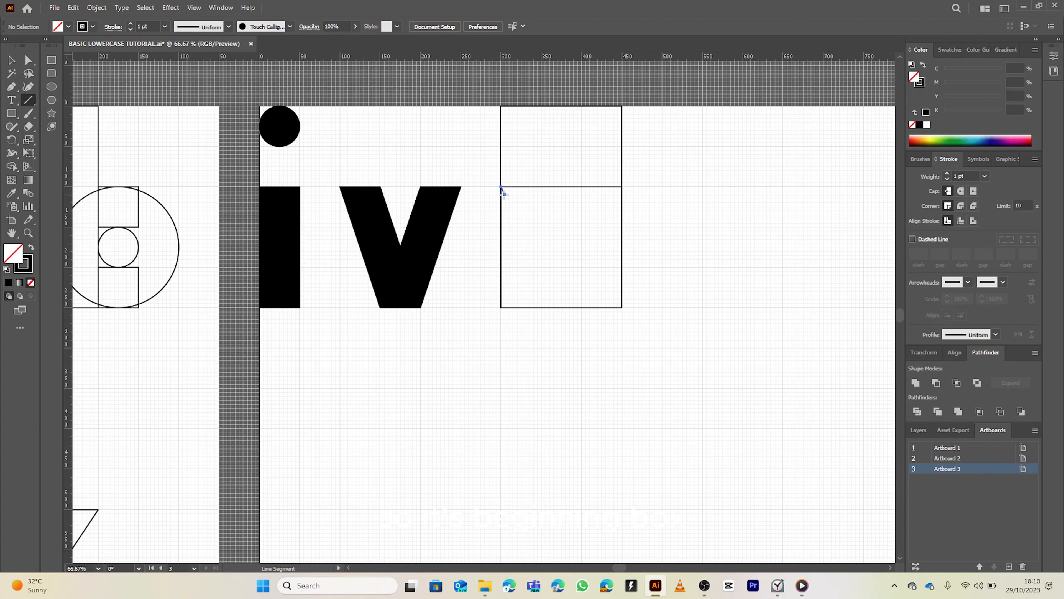
mouse_move(540, 212)
mouse_down()
mouse_move(623, 307)
mouse_move(581, 307)
mouse_up()
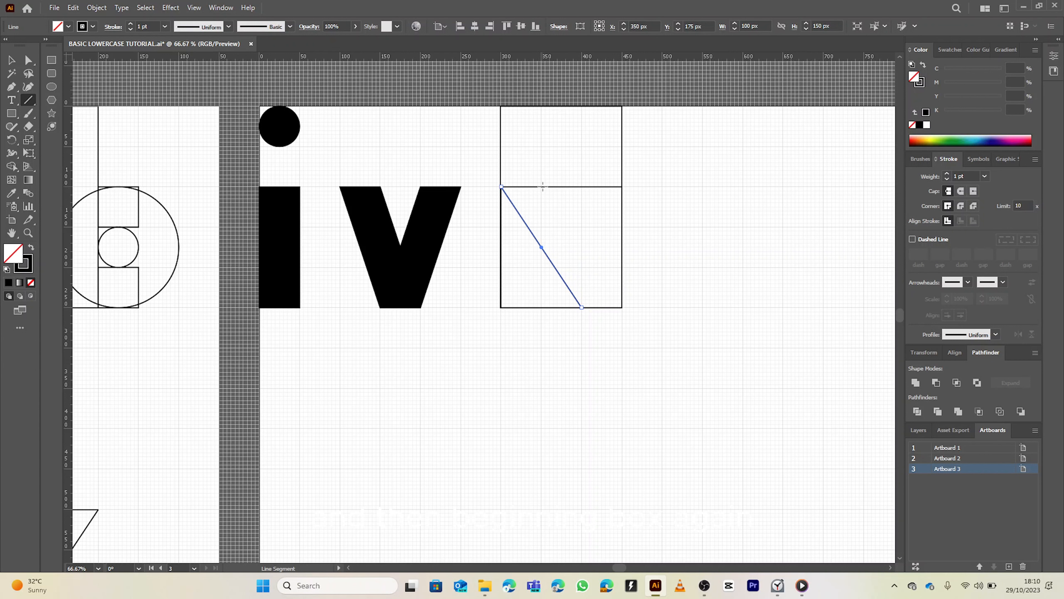
drag(540, 187, 622, 308)
drag(582, 187, 500, 304)
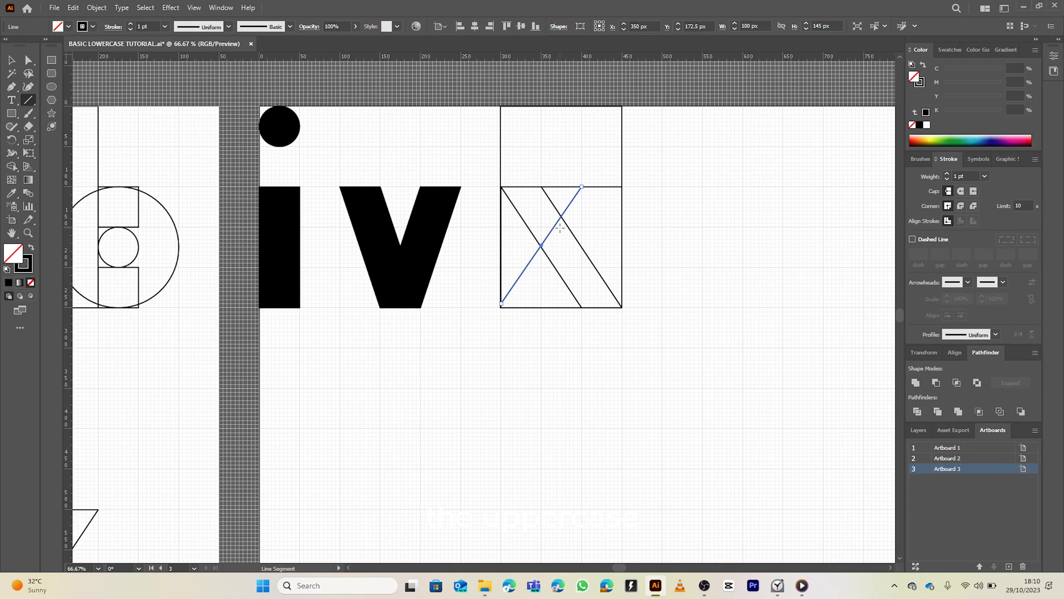
key(ctrl+z)
mouse_move(581, 186)
mouse_down()
mouse_move(499, 308)
mouse_move(622, 186)
mouse_up()
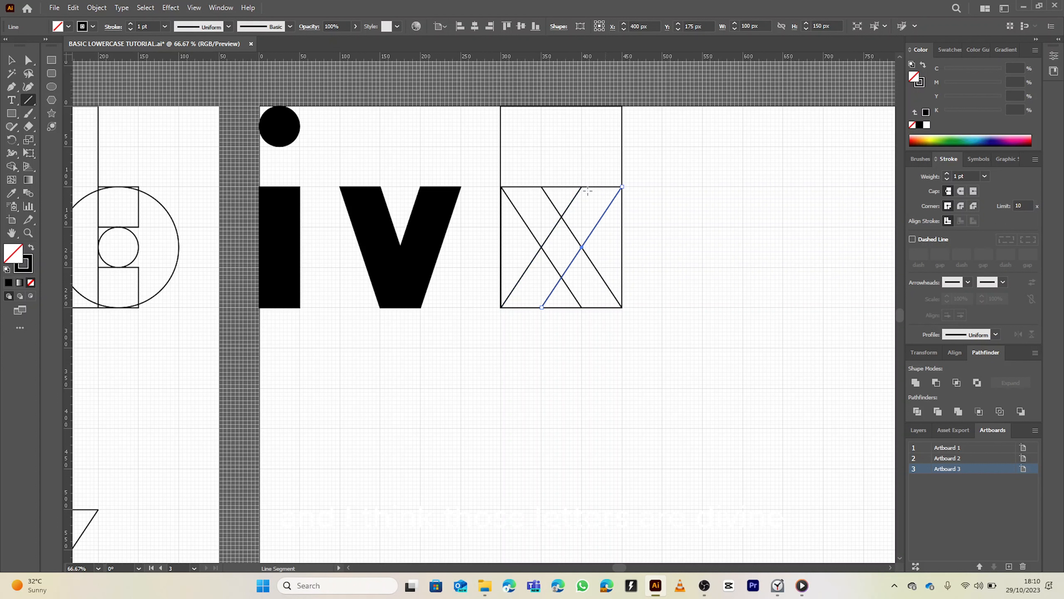
Select all the x construction shapes and use the Shape Builder to fill the x black and remove the extra pieces
key(v)
drag(483, 158, 659, 334)
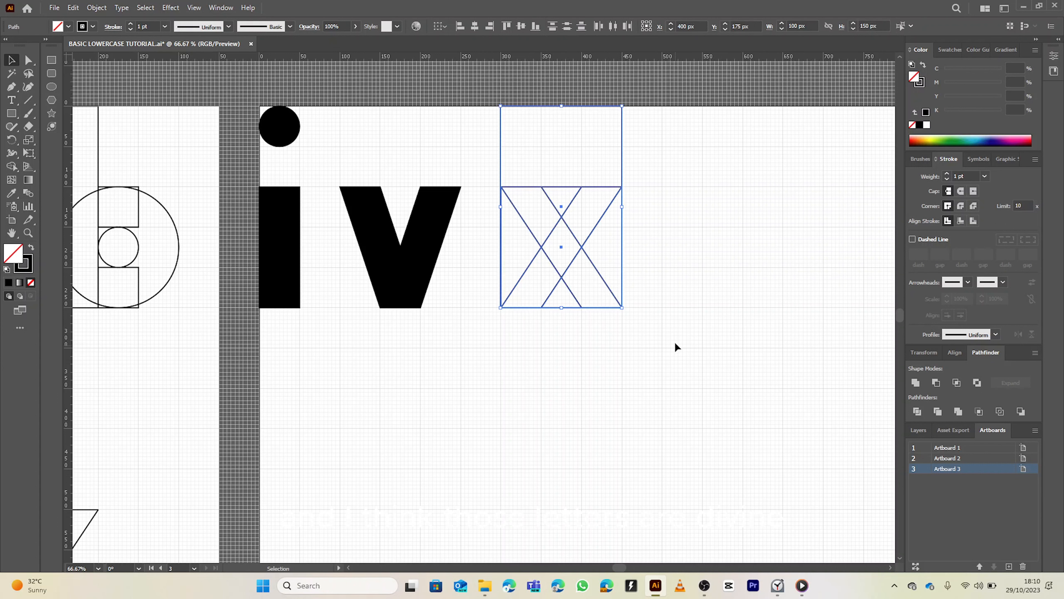
key(shift+m)
key(shift+x)
mouse_move(536, 204)
mouse_down()
mouse_move(588, 266)
mouse_move(550, 251)
mouse_move(546, 266)
mouse_move(562, 223)
mouse_up()
alt+click(506, 209)
alt+click(611, 240)
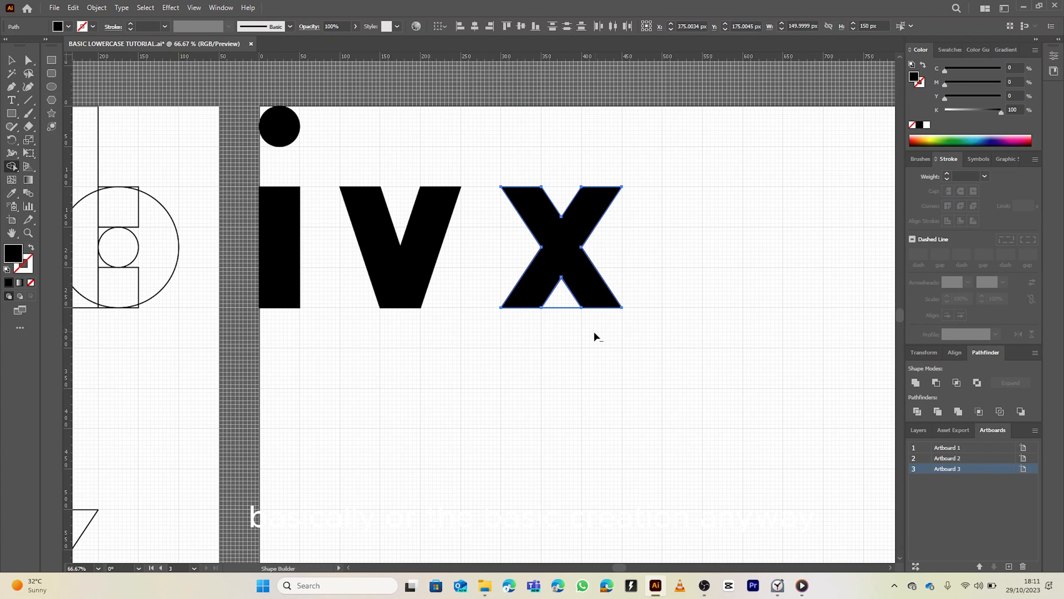
alt+click(561, 301)
key(v)
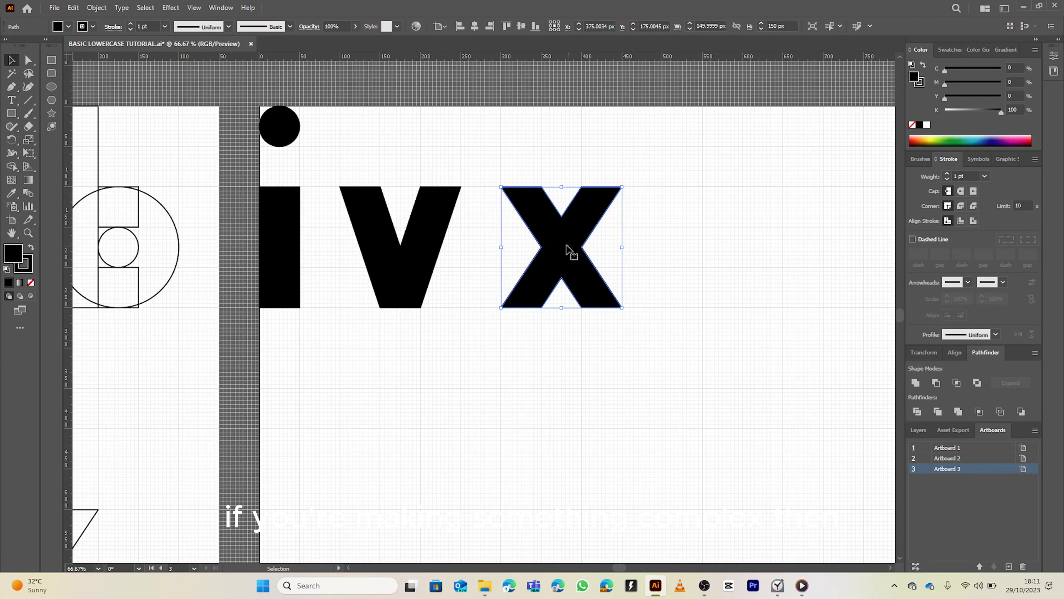
Zoom out and pan to compare the new letter x with the letters on the other artboards
scroll(551, 246, down, 1)
click(554, 184)
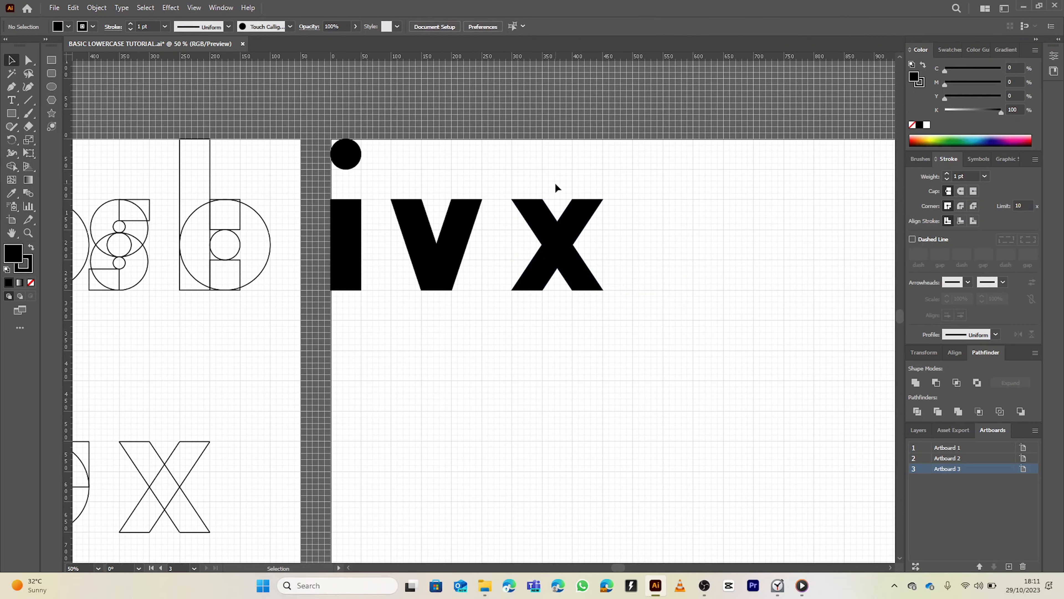
scroll(555, 185, up, 2)
scroll(555, 182, down, 4)
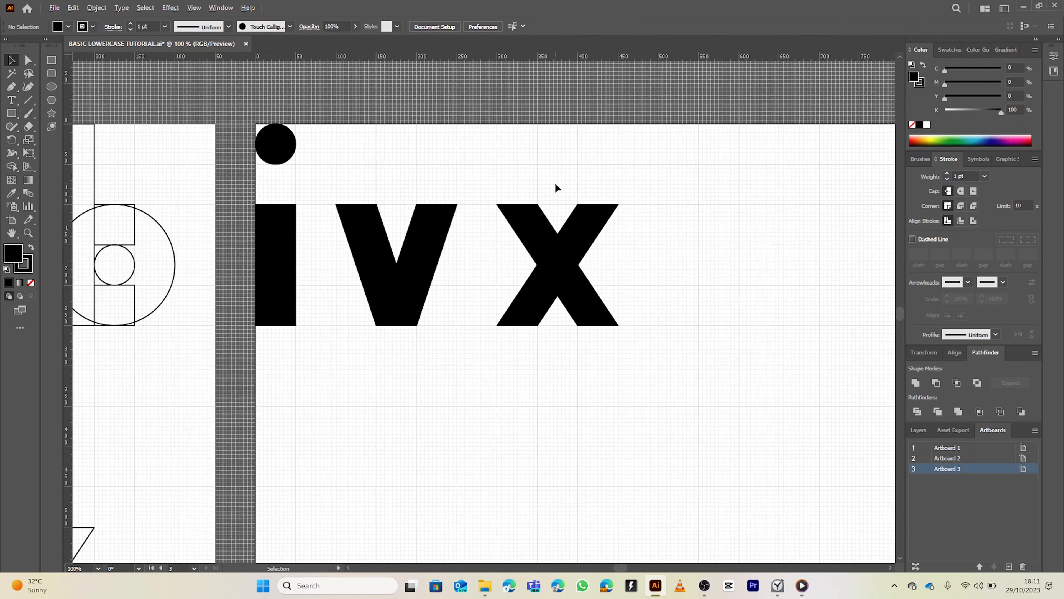
drag(474, 324, 687, 231)
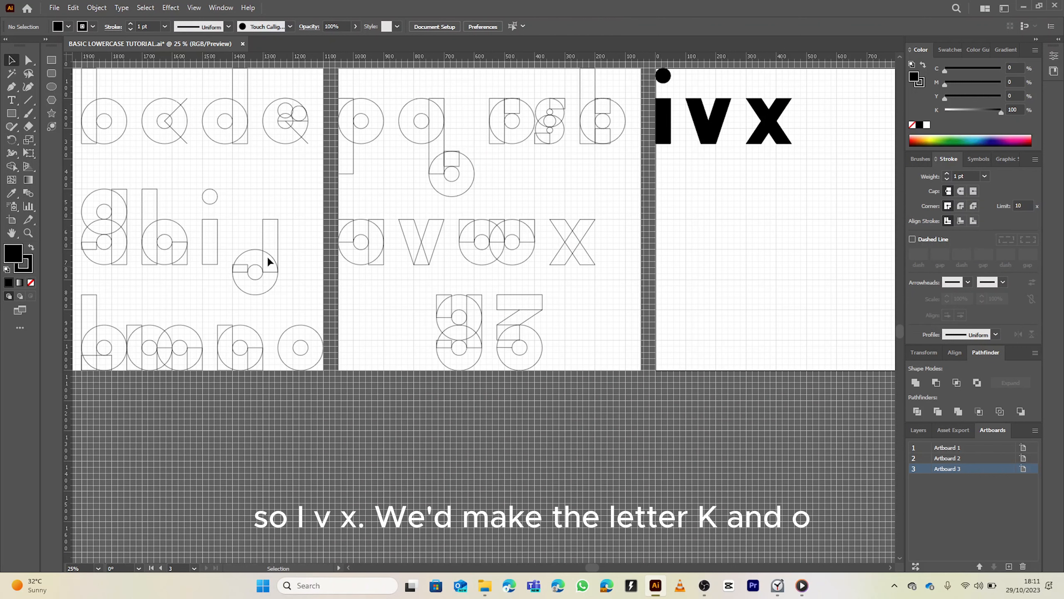
drag(246, 317, 428, 287)
drag(617, 255, 309, 348)
drag(622, 335, 491, 306)
scroll(579, 205, up, 2)
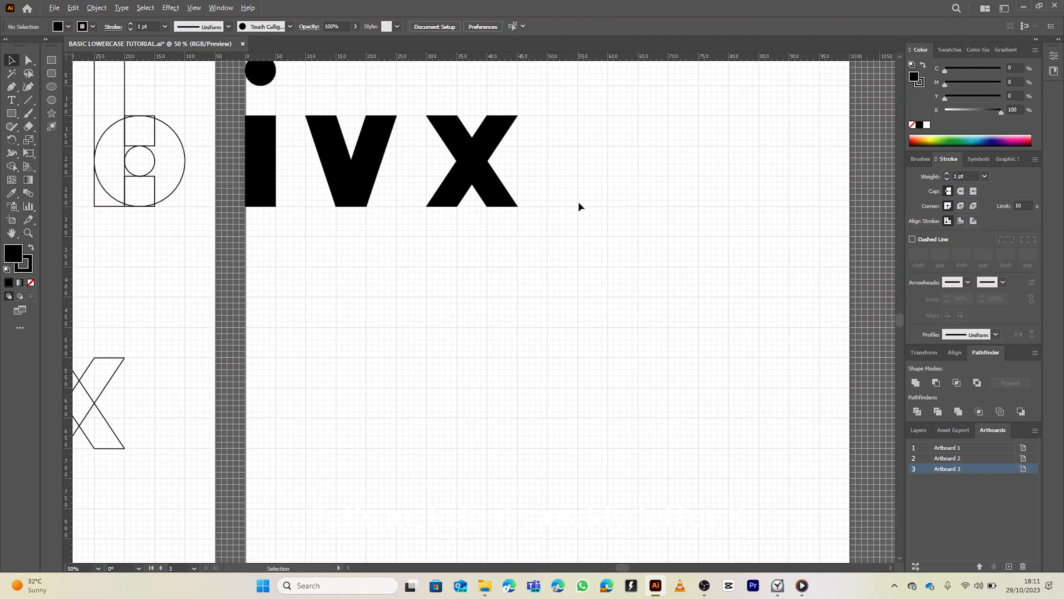
scroll(570, 145, up, 2)
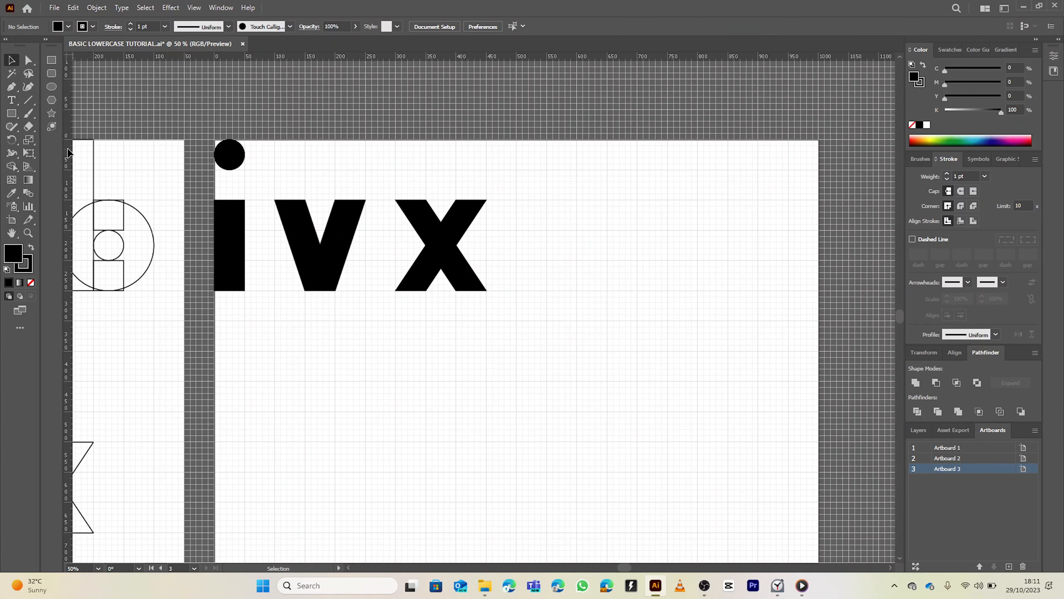
Draw an unfilled rectangle about 150 × 250 px to the right of the x
click(13, 114)
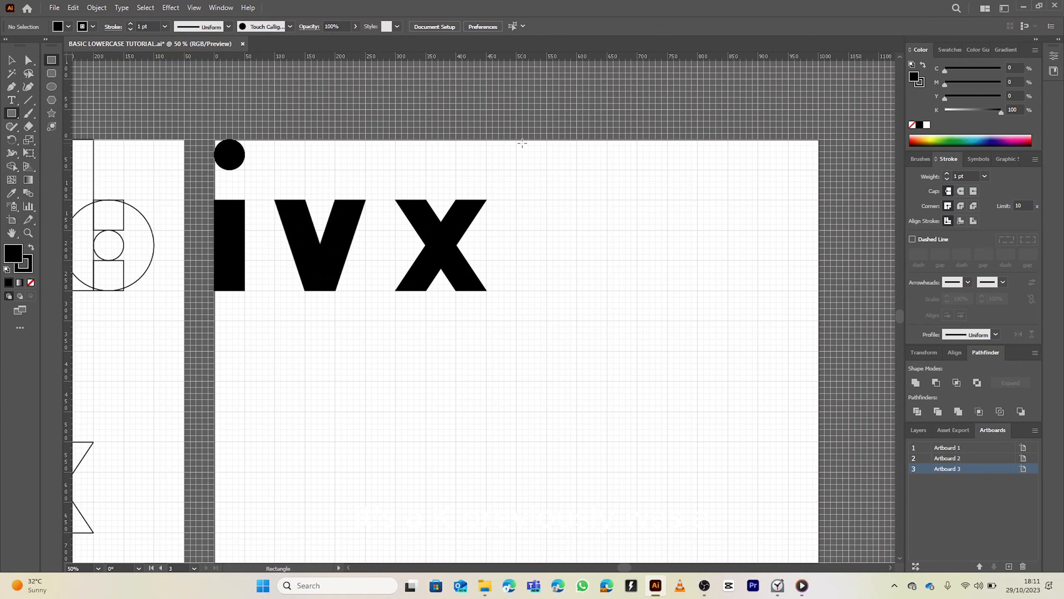
drag(516, 139, 577, 275)
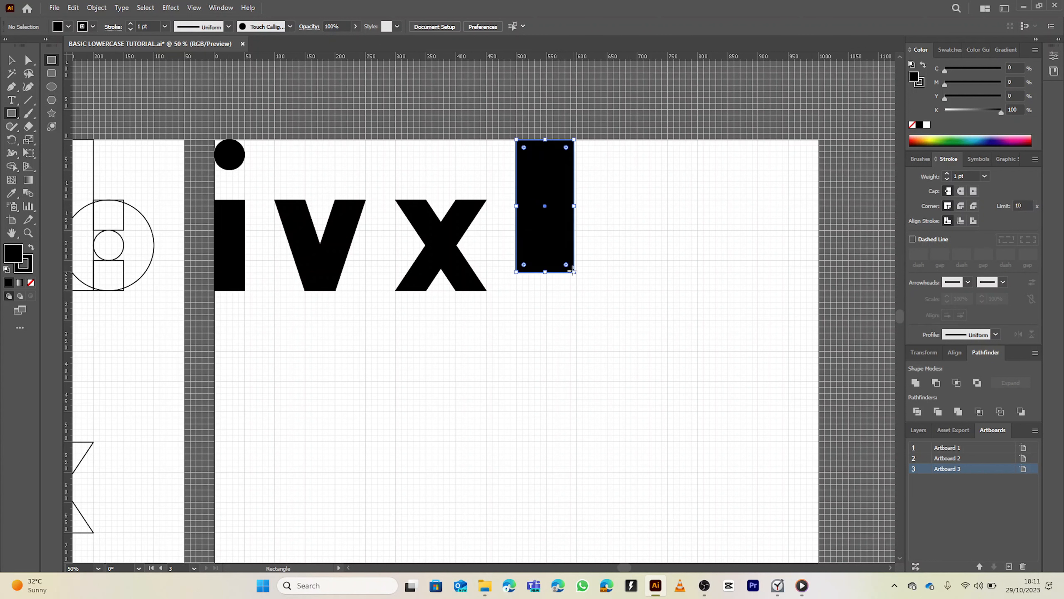
key(ctrl+z)
click(30, 284)
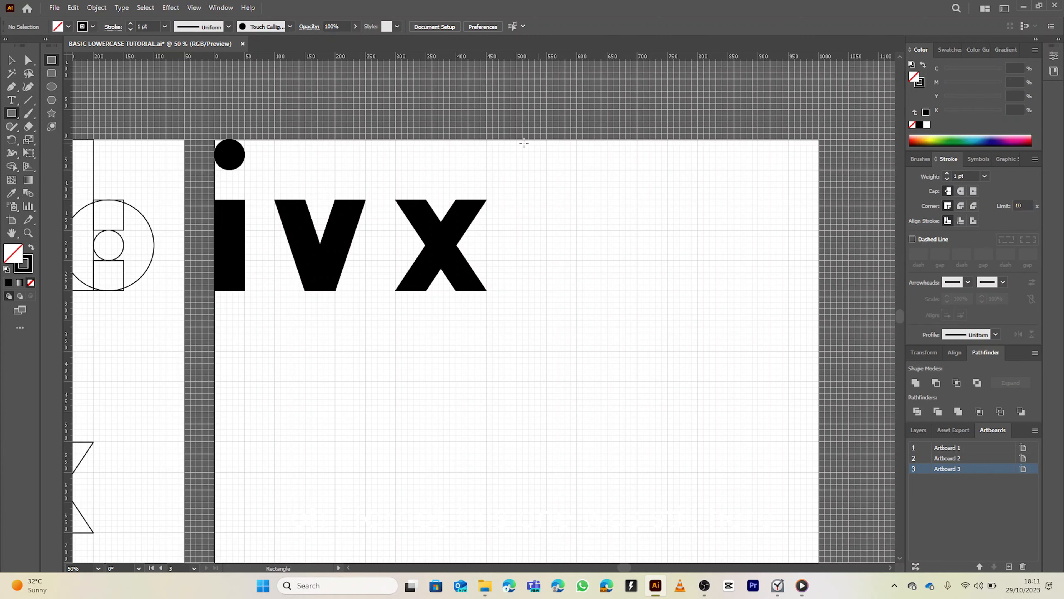
drag(517, 139, 608, 291)
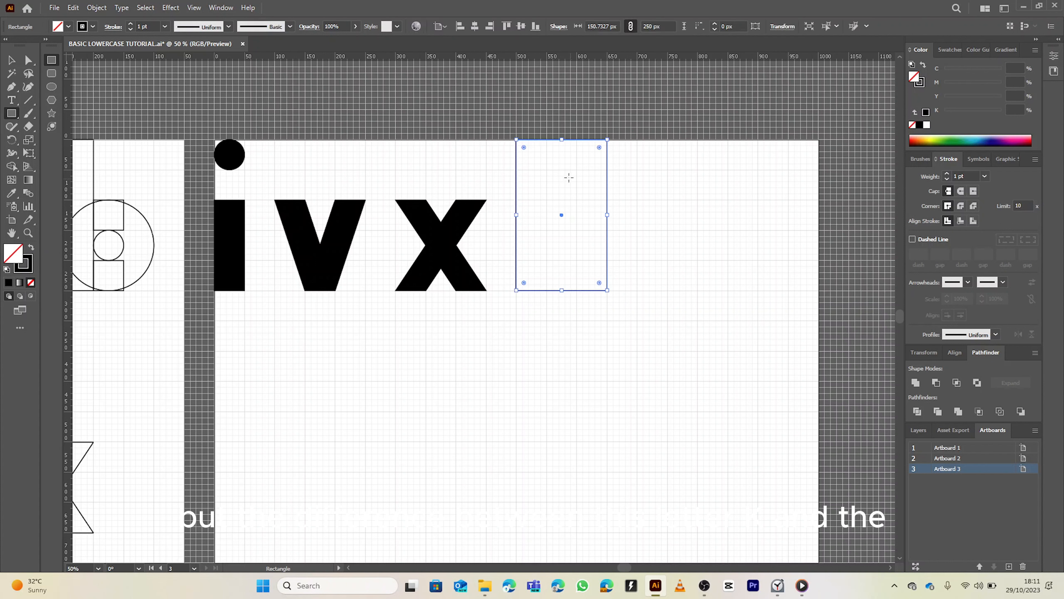
key(v)
click(556, 167)
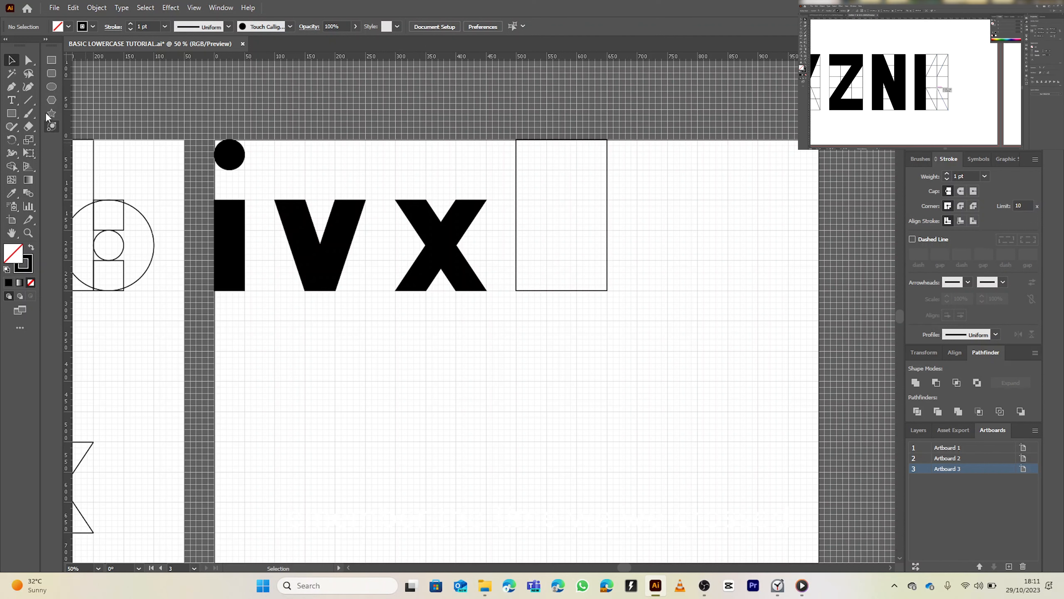
click(32, 98)
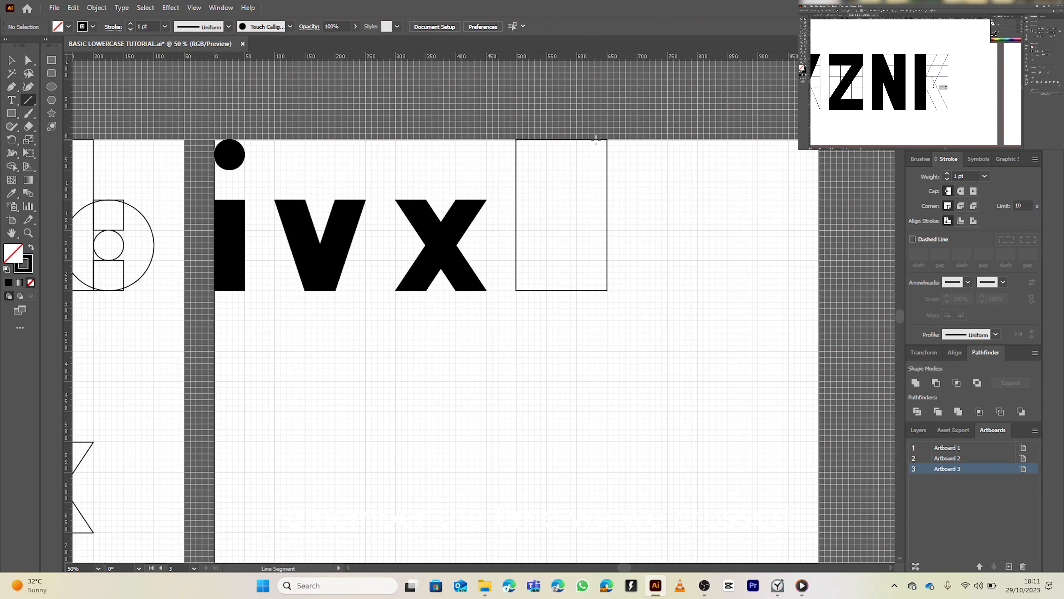
drag(573, 139, 552, 175)
key(ctrl+z)
drag(575, 139, 547, 200)
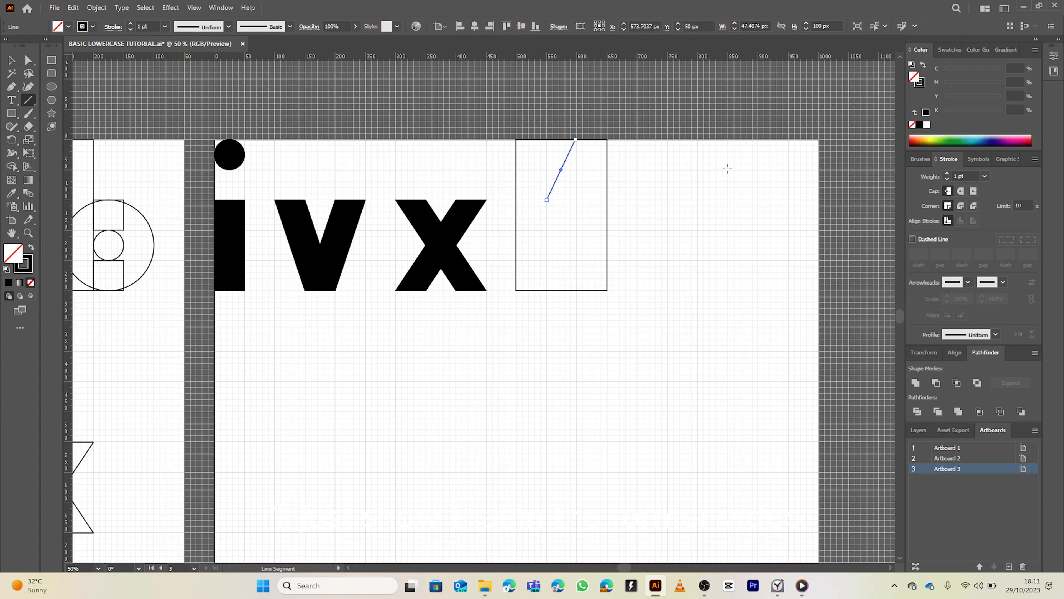
key(ctrl+z)
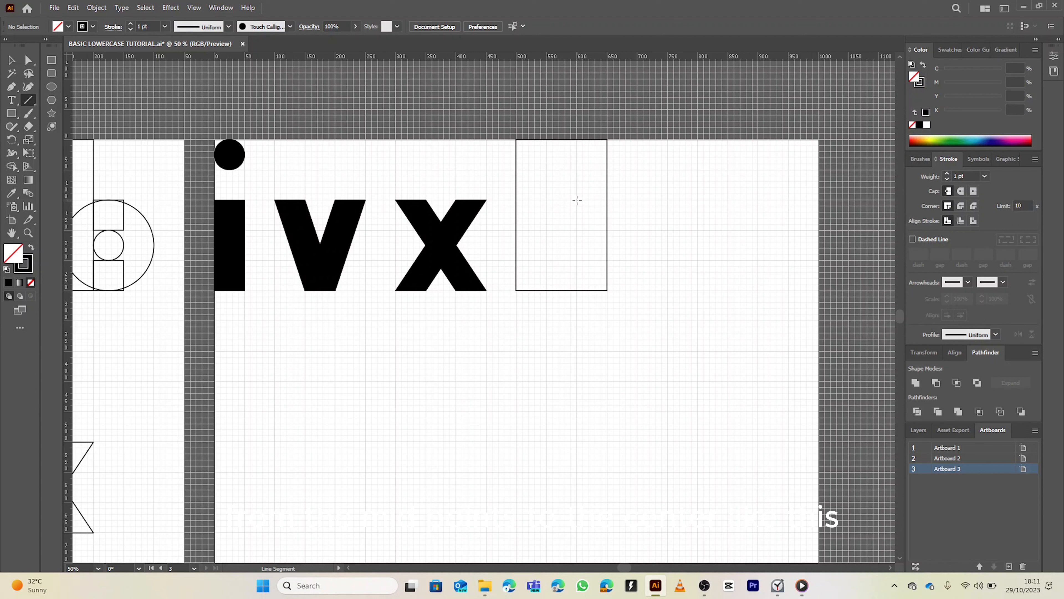
drag(577, 200, 546, 230)
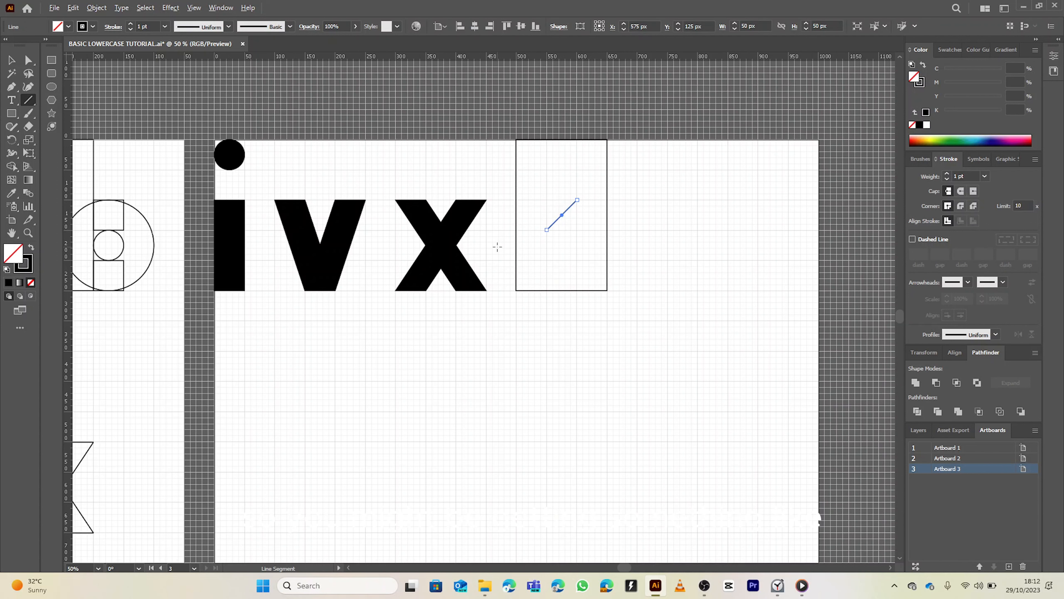
Zoom out and pan to inspect the construction of the k on the first artboard
scroll(498, 246, down, 2)
drag(497, 246, 830, 216)
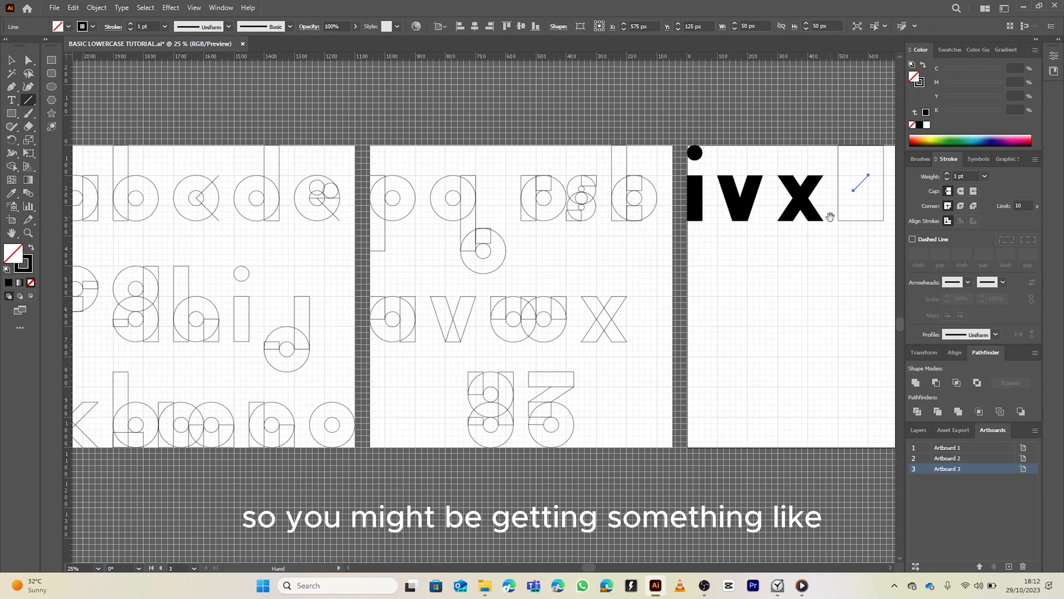
drag(580, 296, 748, 249)
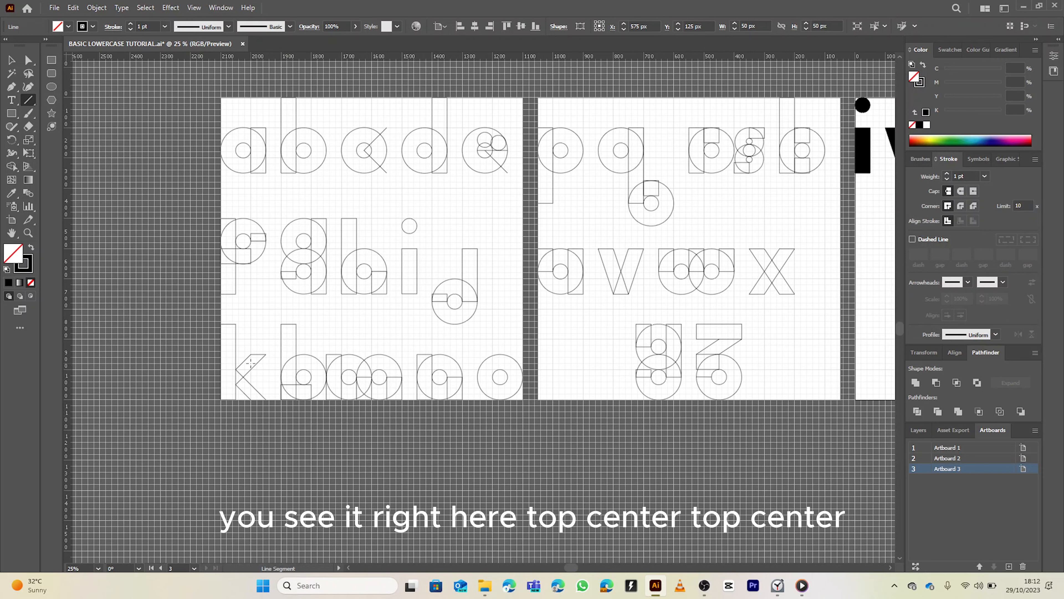
drag(679, 243, 319, 328)
drag(629, 291, 520, 274)
scroll(587, 210, up, 3)
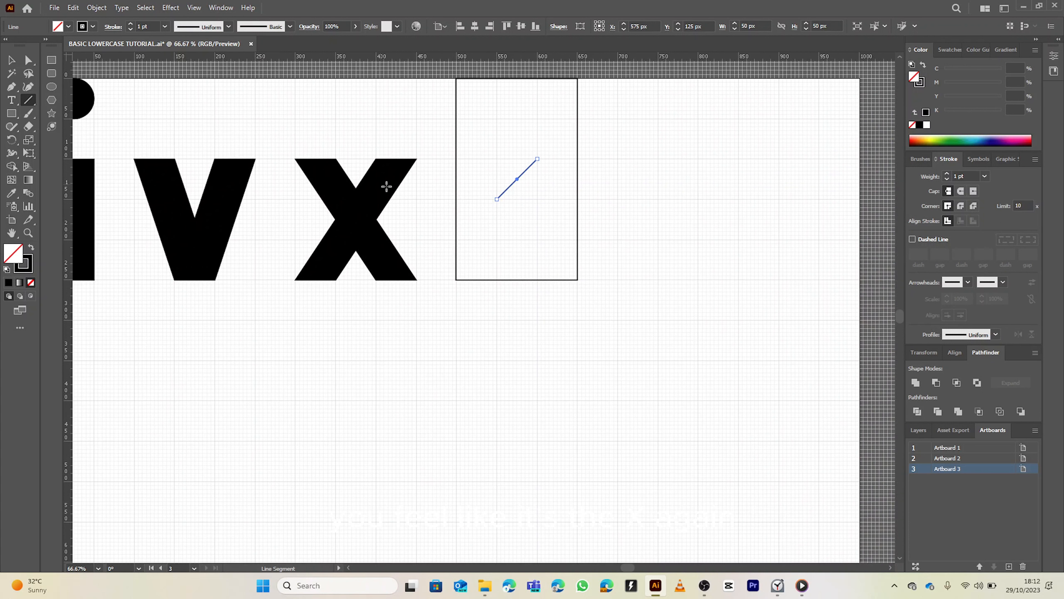
Draw two crossing diagonal lines spanning the 150 × 150 px lower part of the new rectangle
drag(577, 159, 496, 240)
key(ctrl+z)
key(ctrl+z)
mouse_move(577, 159)
mouse_down()
mouse_move(513, 206)
mouse_move(456, 279)
mouse_up()
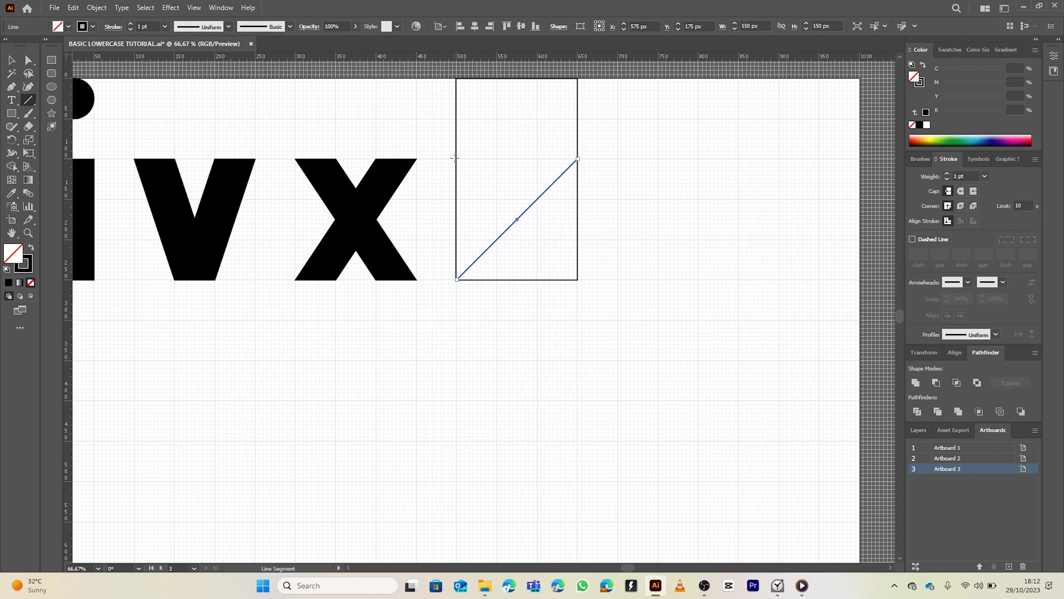
drag(452, 158, 547, 259)
key(ctrl+z)
drag(457, 158, 578, 280)
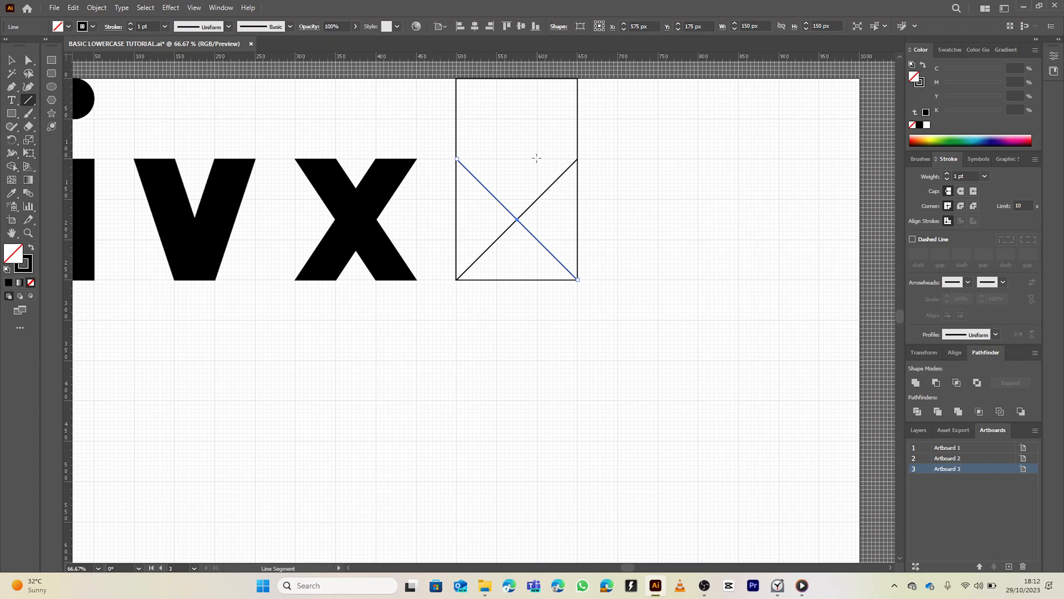
Draw two short 50 px diagonal lines inside the box, parallel to the diagonals, for the k's arm and leg
drag(537, 158, 500, 195)
drag(497, 239, 530, 272)
scroll(543, 183, down, 1)
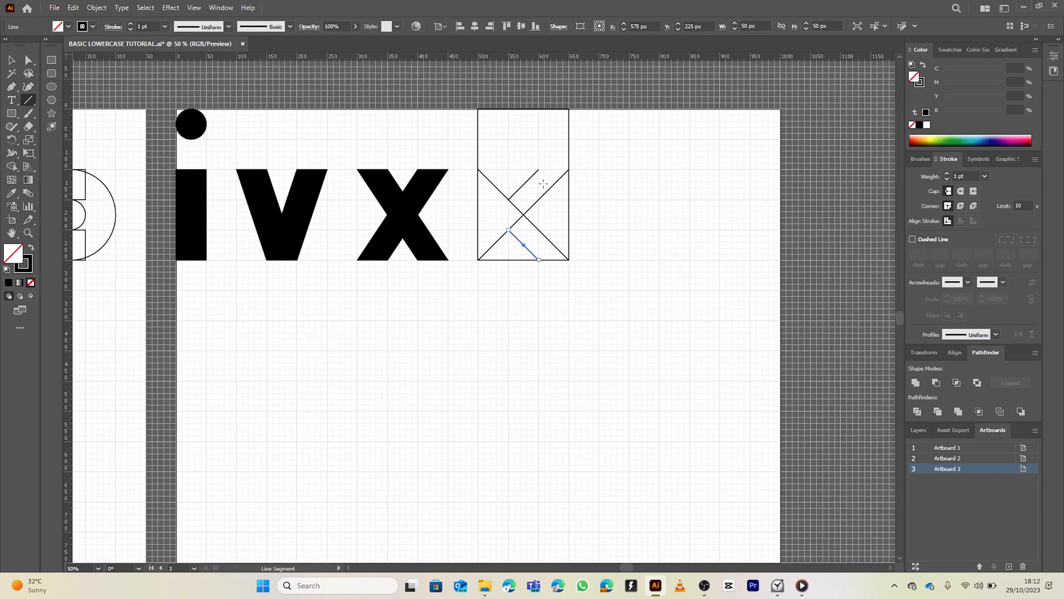
drag(543, 179, 557, 220)
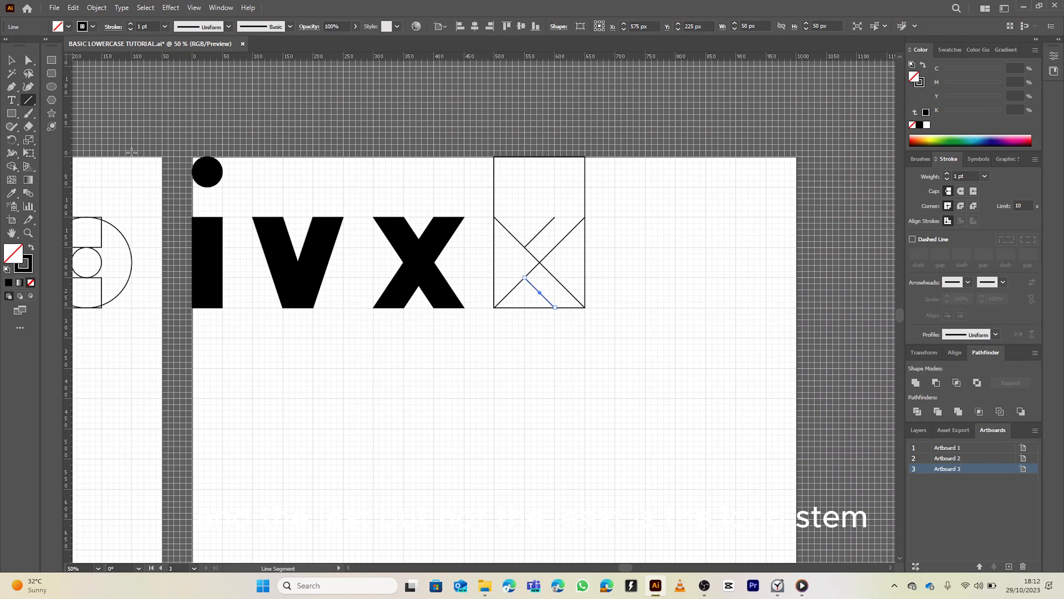
Draw a 50 × 250 px stem rectangle along the left edge of the bounding box
click(11, 113)
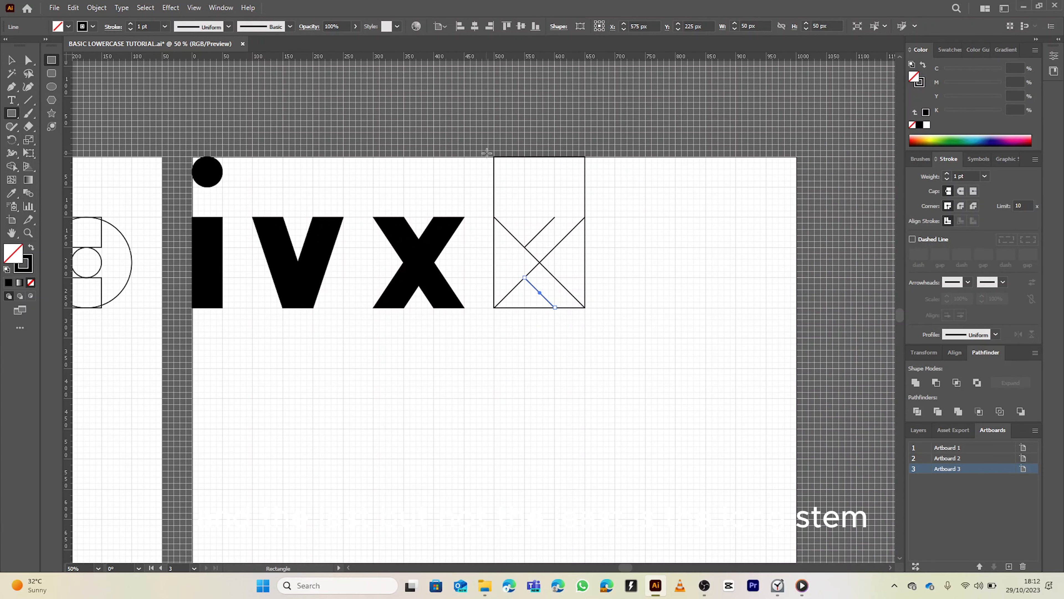
drag(493, 156, 525, 309)
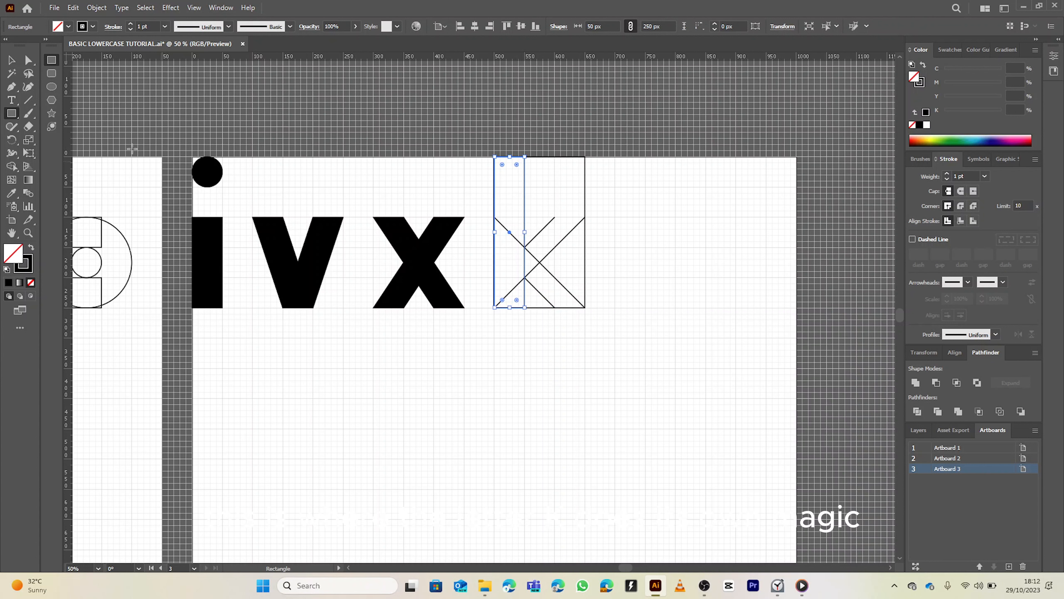
click(29, 101)
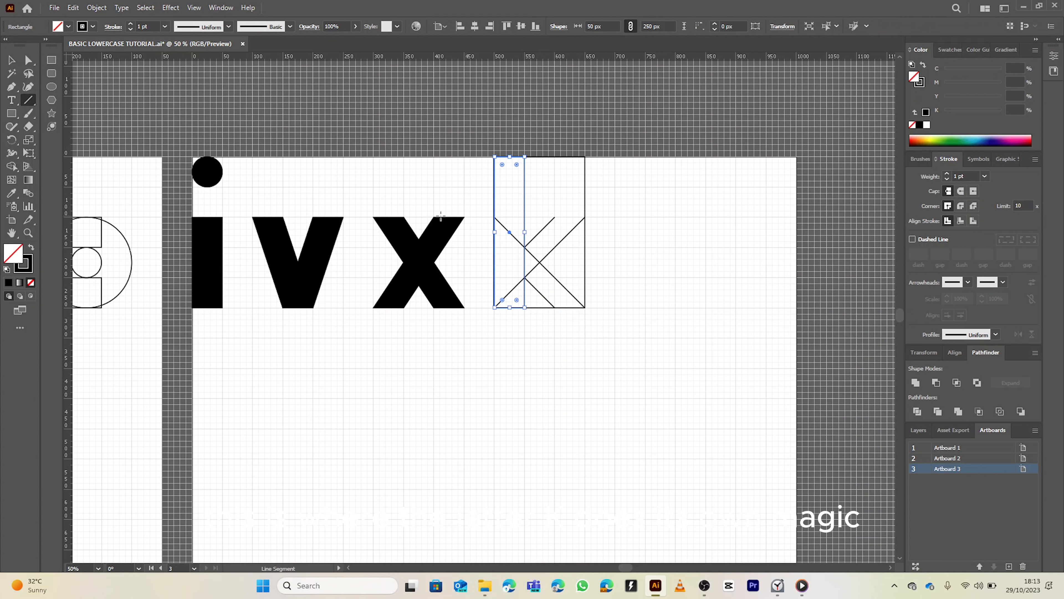
key(v)
click(450, 200)
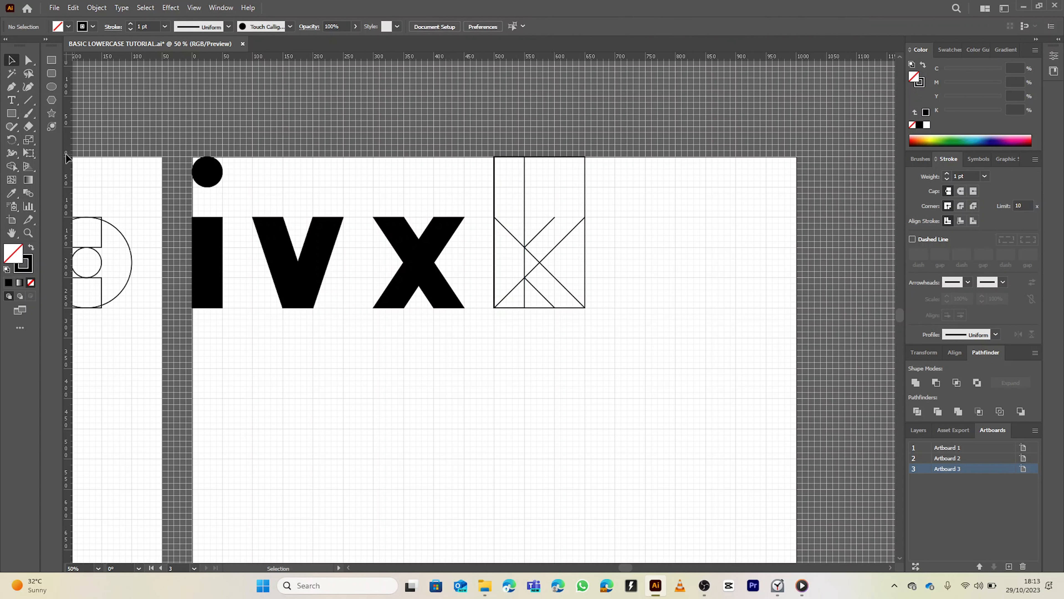
Draw a 150 × 150 px square over the lower part of the bounding box
click(15, 115)
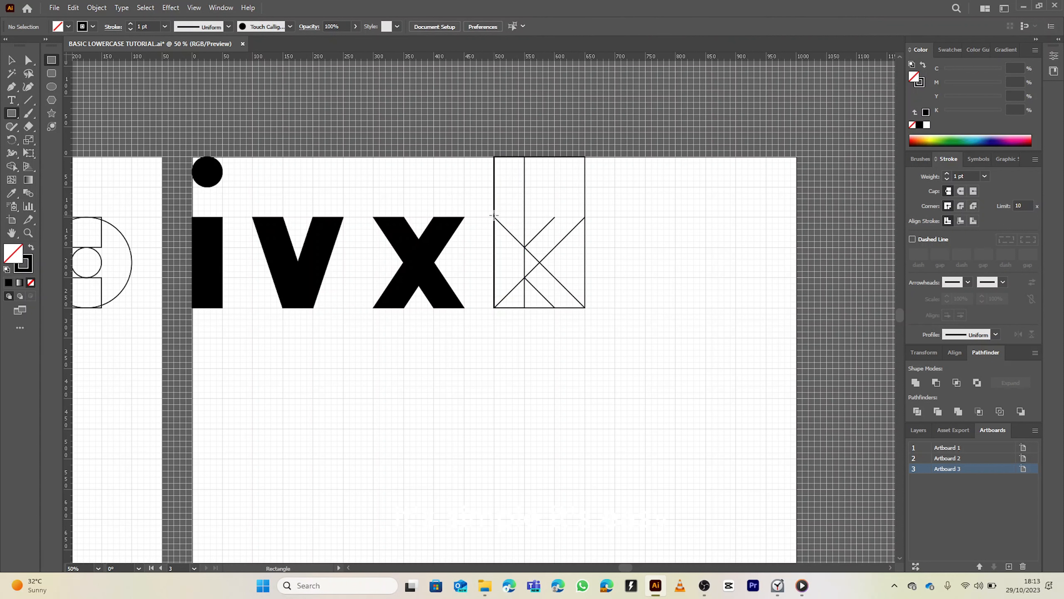
drag(494, 215, 582, 307)
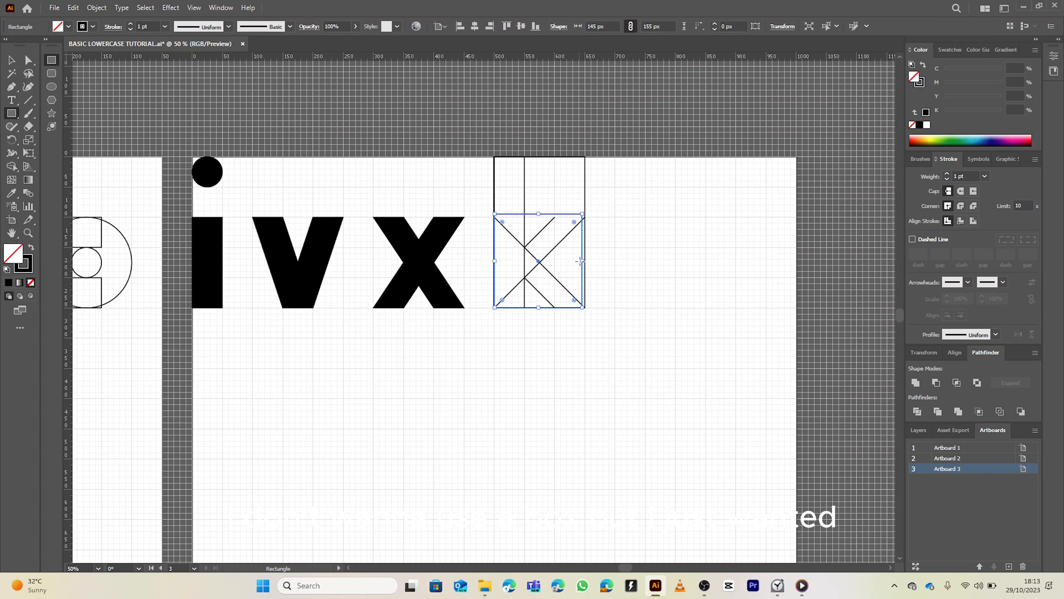
drag(582, 261, 585, 260)
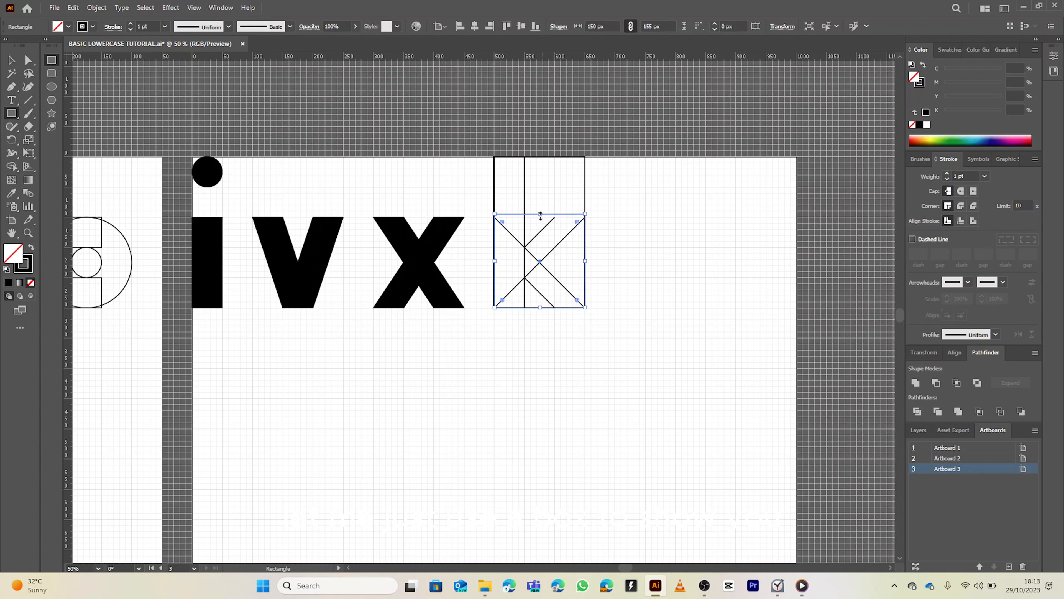
drag(540, 215, 540, 218)
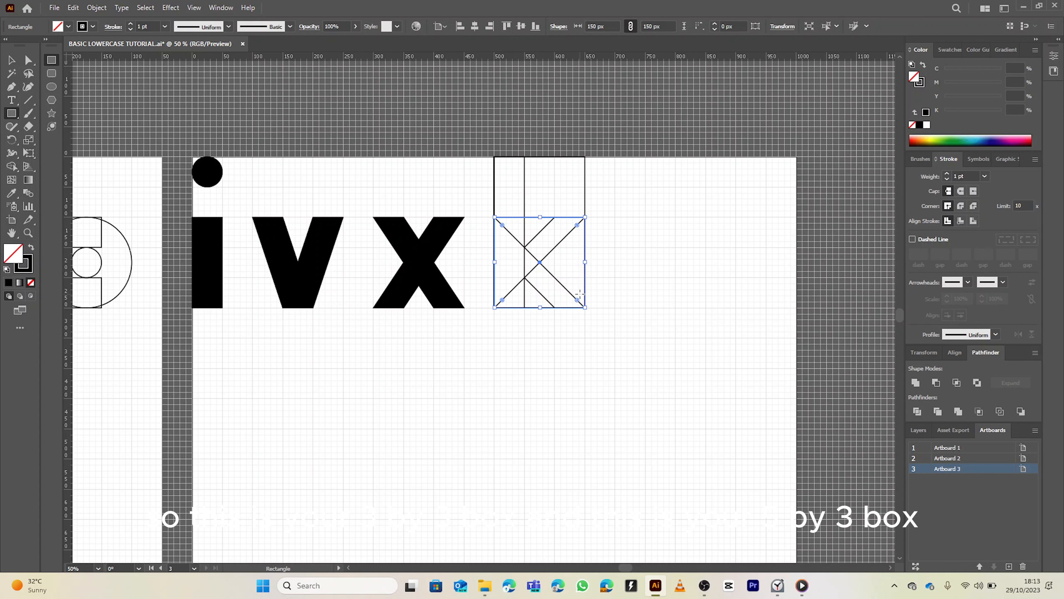
key(v)
click(530, 195)
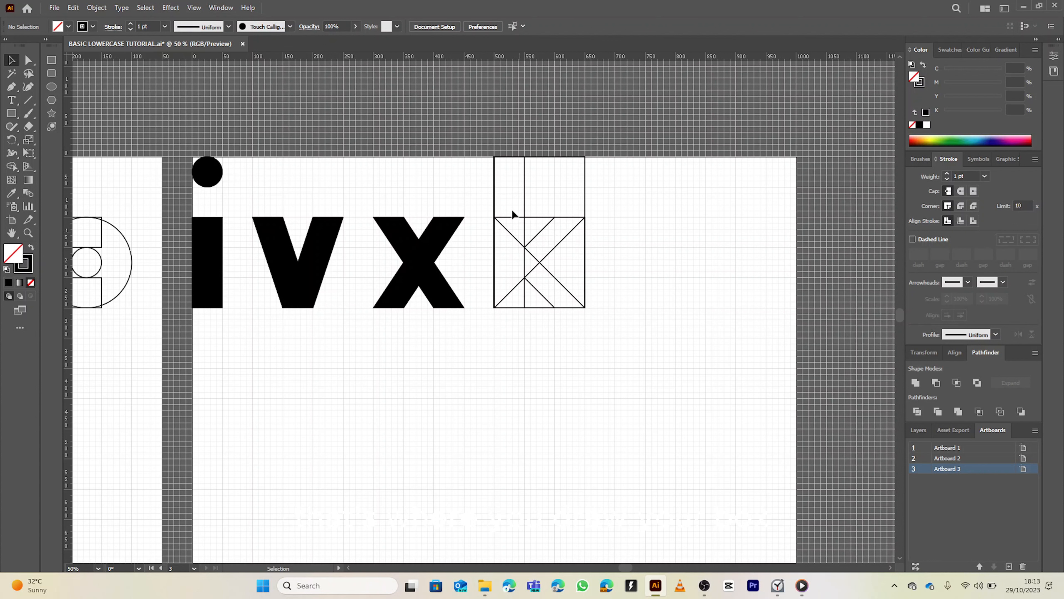
Select all the k construction shapes and use the Shape Builder to merge the stem, arm and leg into a black k
drag(478, 161, 593, 311)
key(shift+m)
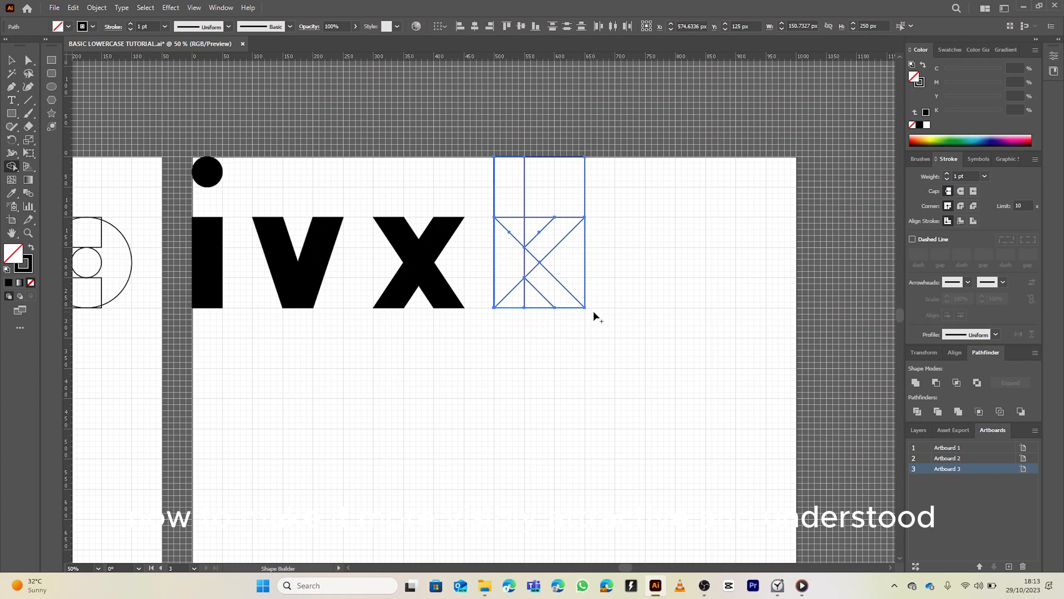
key(shift+x)
mouse_move(509, 190)
mouse_down()
mouse_move(517, 298)
mouse_move(538, 253)
mouse_move(544, 278)
mouse_move(558, 186)
mouse_up()
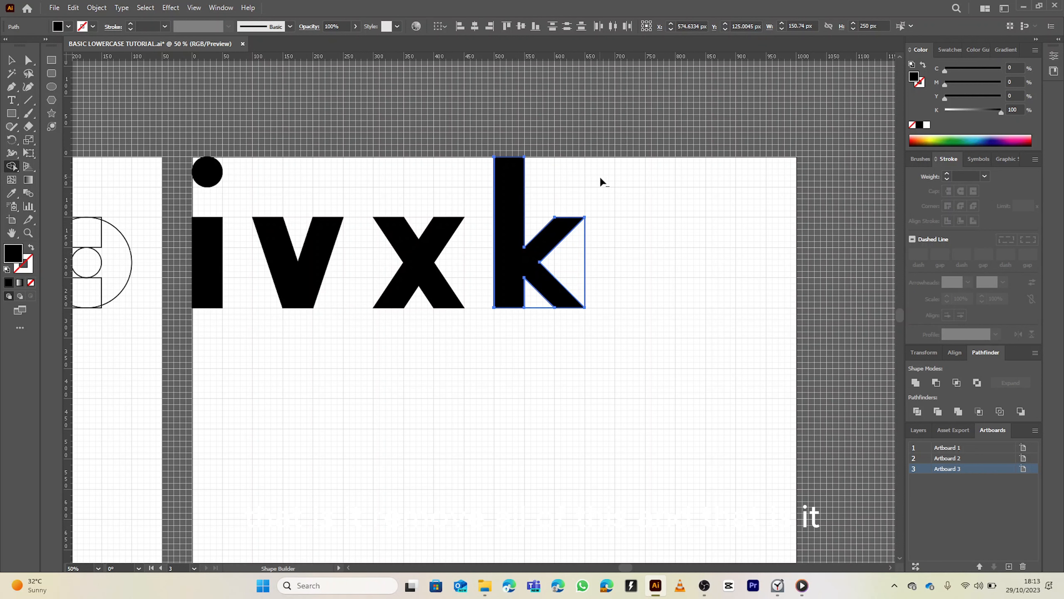
alt+click(576, 265)
alt+click(535, 303)
key(v)
scroll(506, 260, down, 1)
drag(400, 314, 623, 248)
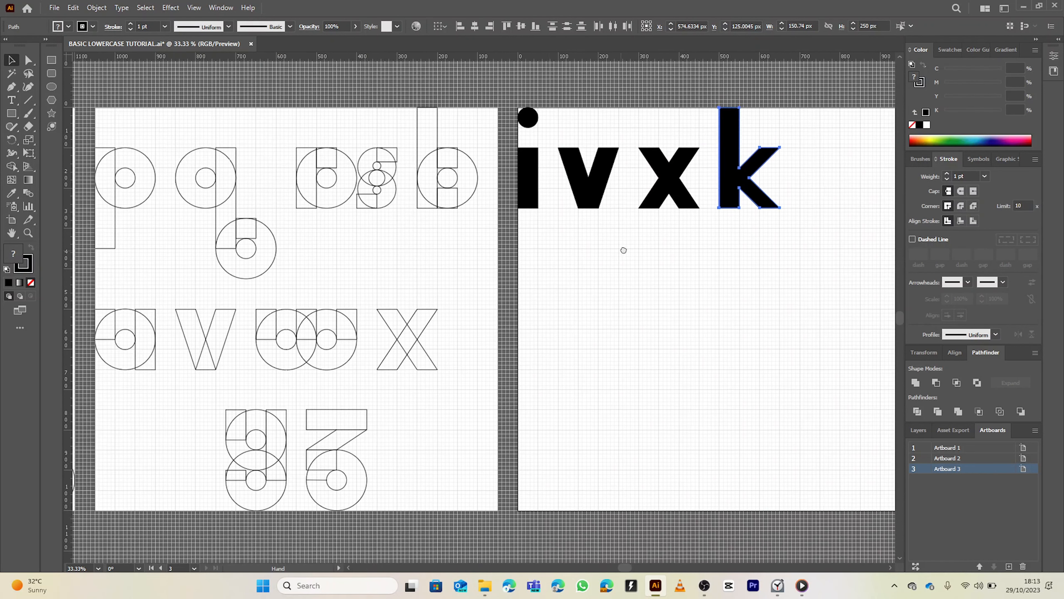
scroll(490, 295, down, 2)
drag(503, 278, 588, 278)
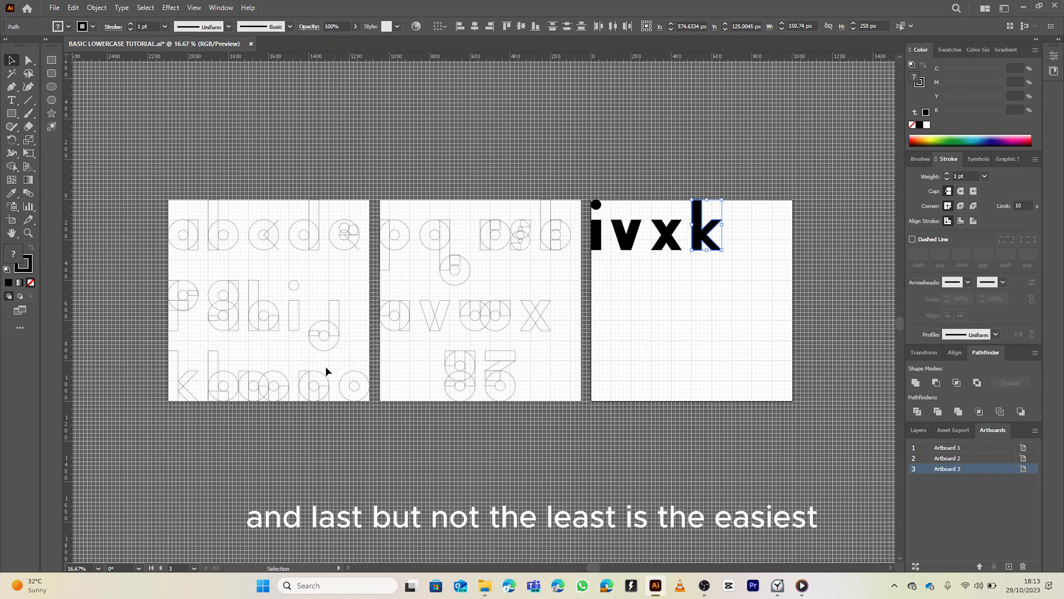
click(52, 89)
scroll(522, 254, up, 3)
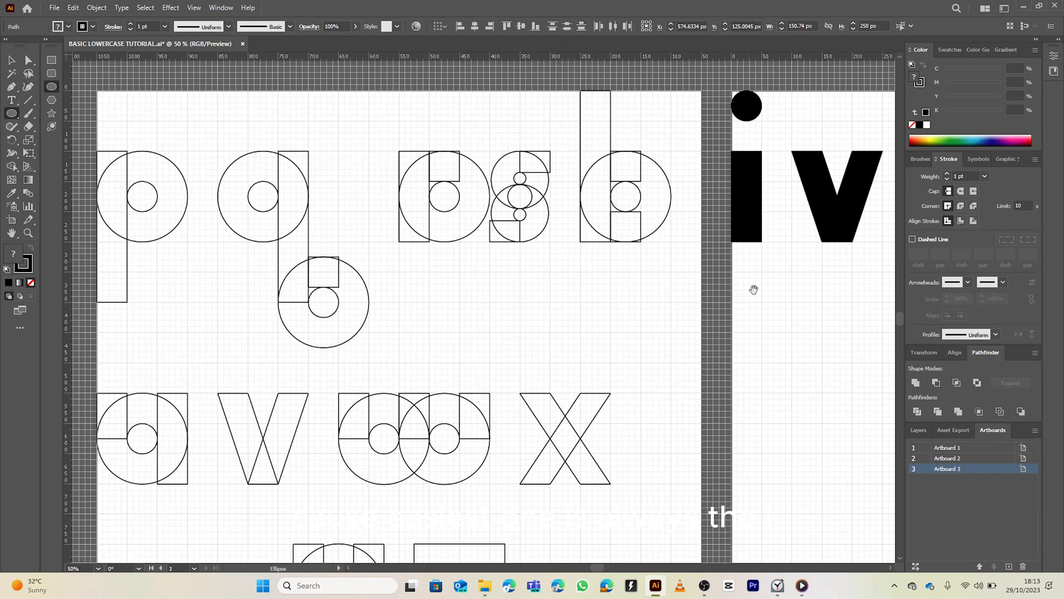
scroll(749, 264, right, 10)
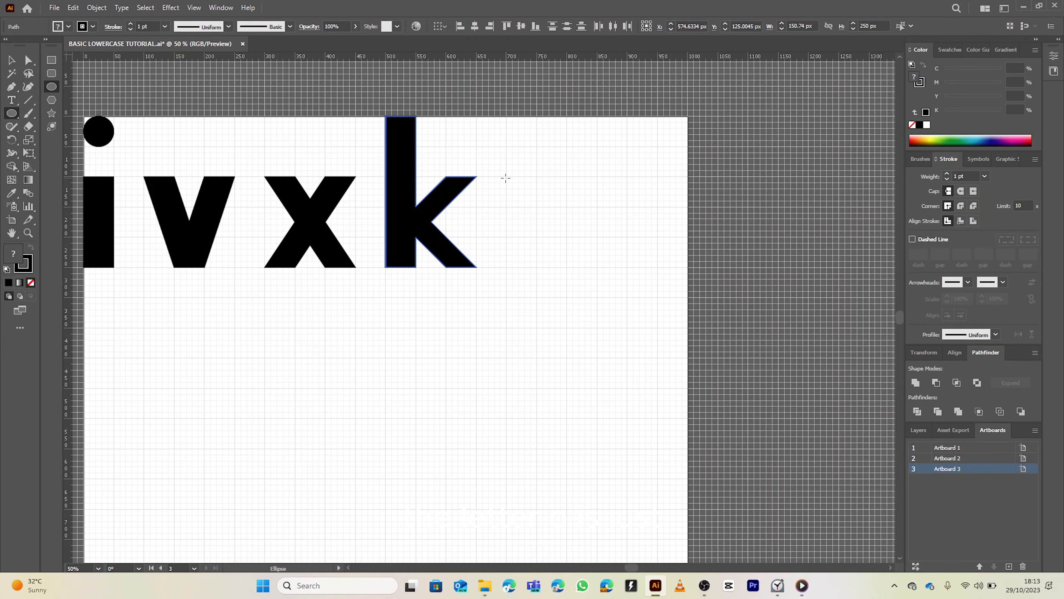
click(30, 282)
key(ctrl+z)
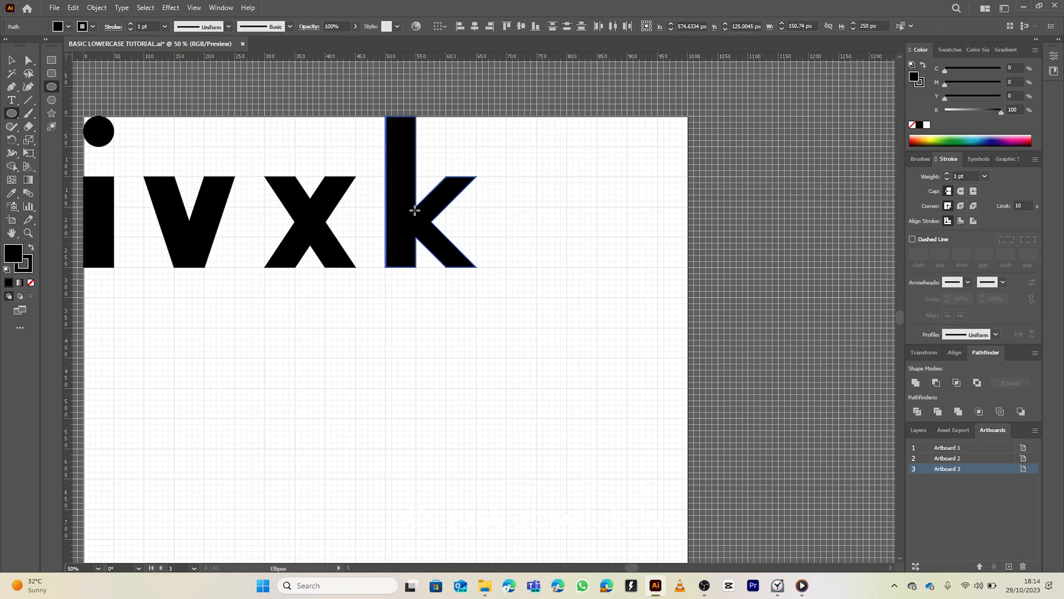
key(v)
click(238, 301)
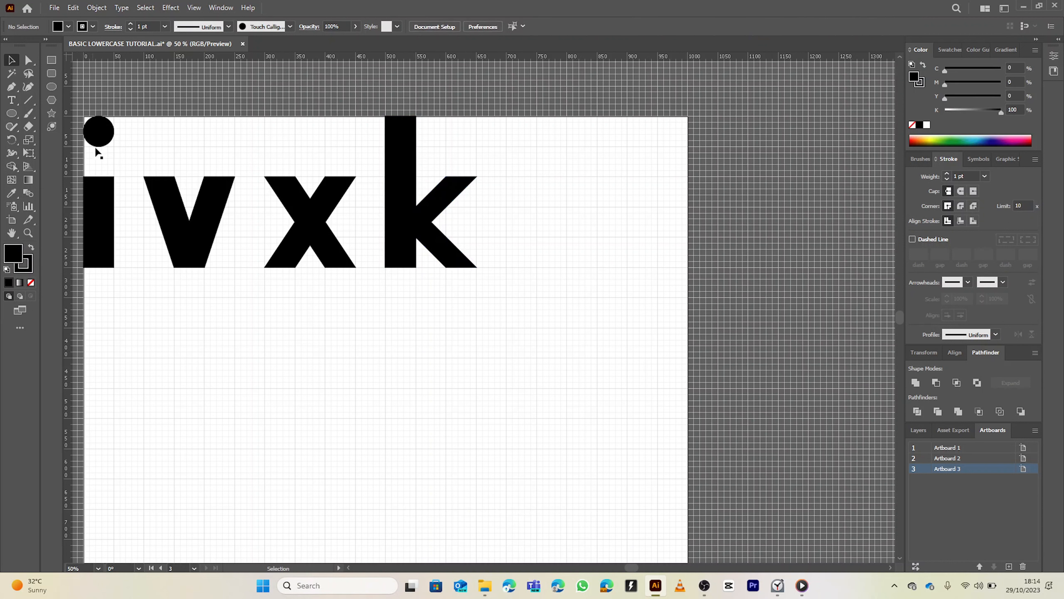
With no fill, draw a 150 × 150 px square beside the k and a 150 × 250 px bounding rectangle over it
key(l)
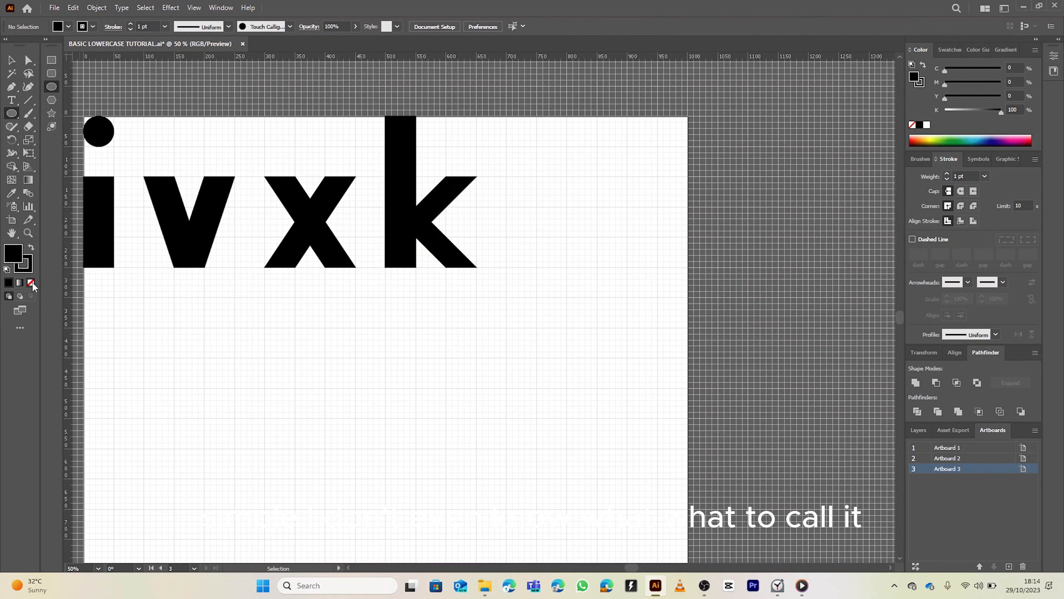
click(31, 282)
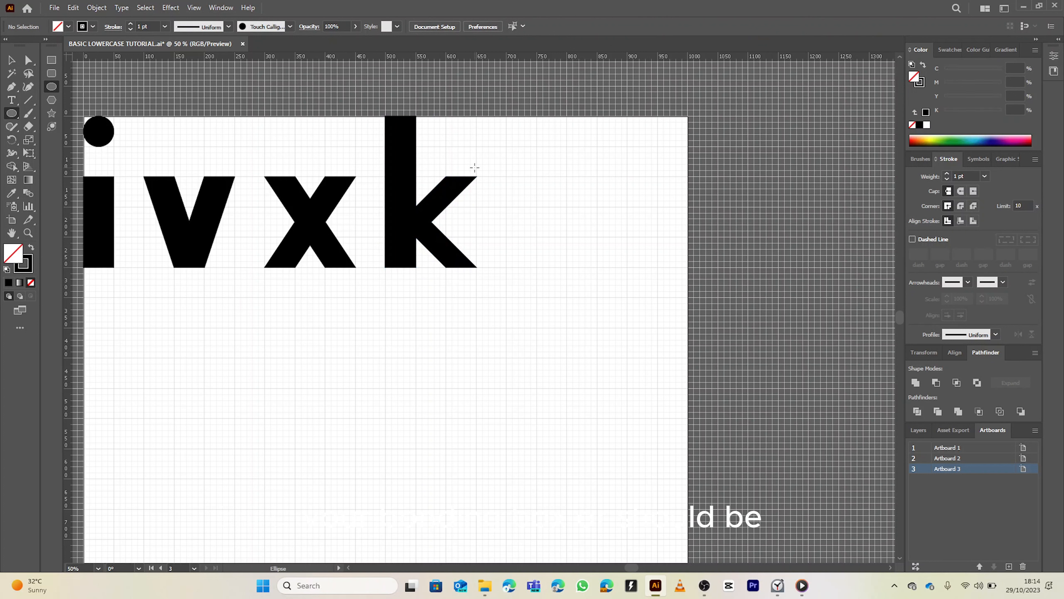
key(m)
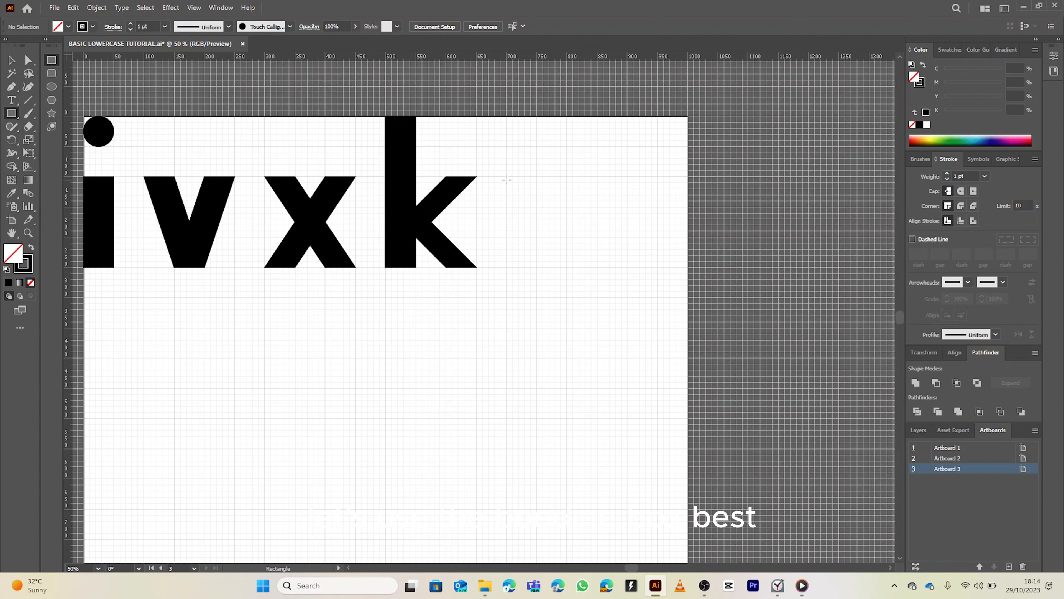
drag(507, 176, 597, 268)
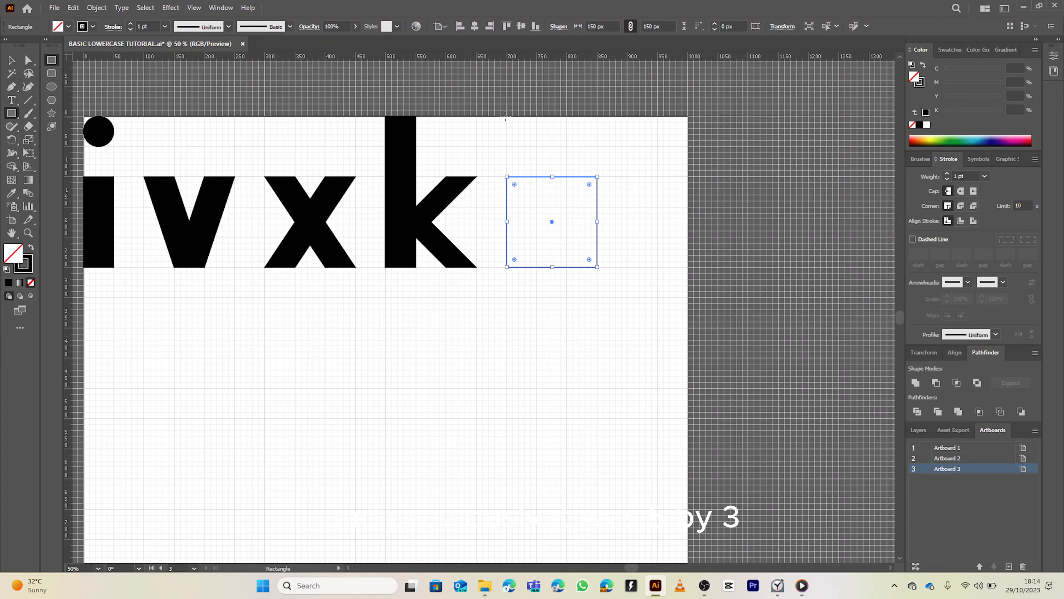
drag(505, 116, 553, 267)
drag(506, 193, 508, 193)
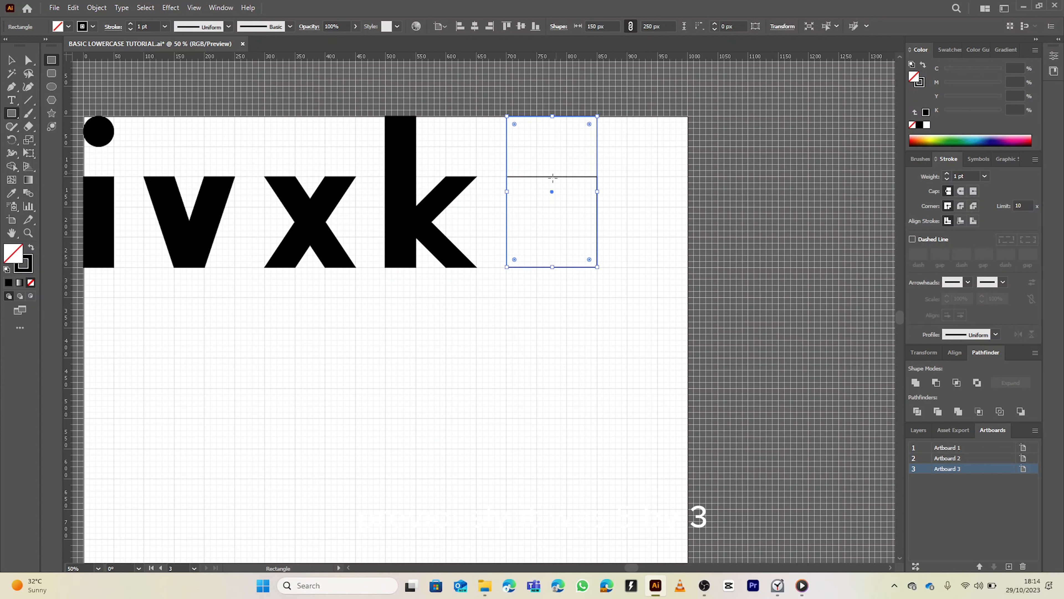
Draw a circle filling the square and a 50 × 50 px circle at its centre for the o's counter
key(v)
click(557, 169)
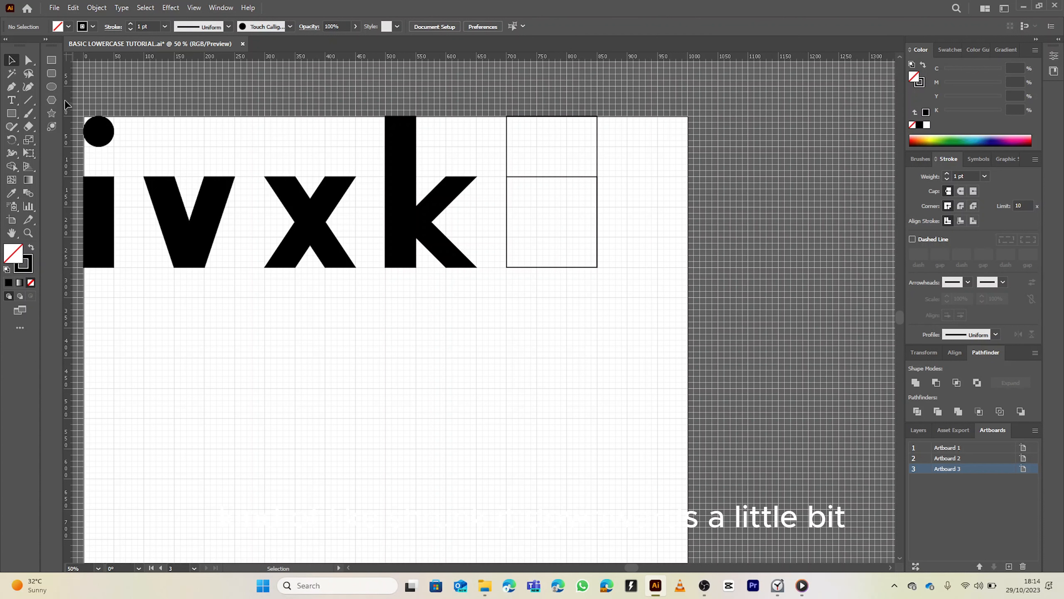
click(51, 86)
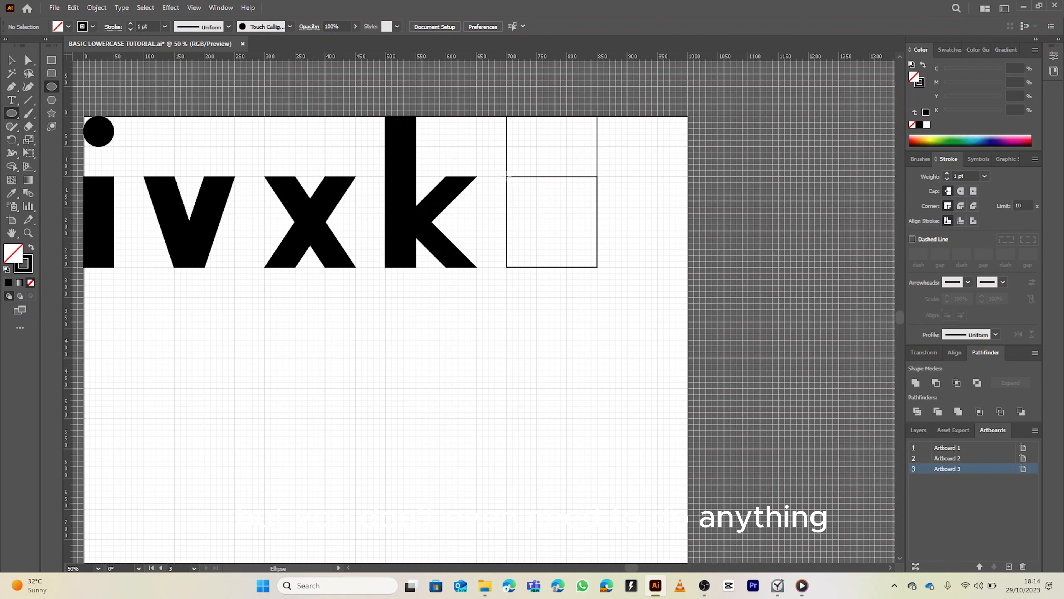
drag(506, 175, 597, 268)
scroll(572, 215, up, 4)
drag(431, 182, 553, 302)
scroll(543, 226, down, 4)
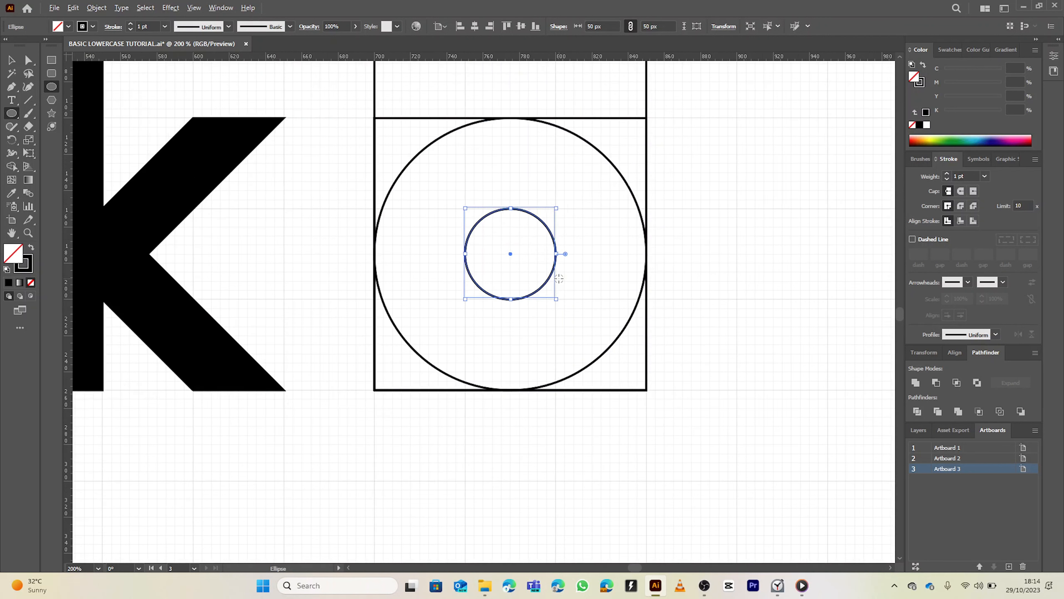
Select the o construction shapes and use the Shape Builder to make a black ring, removing the extra rectangle
key(v)
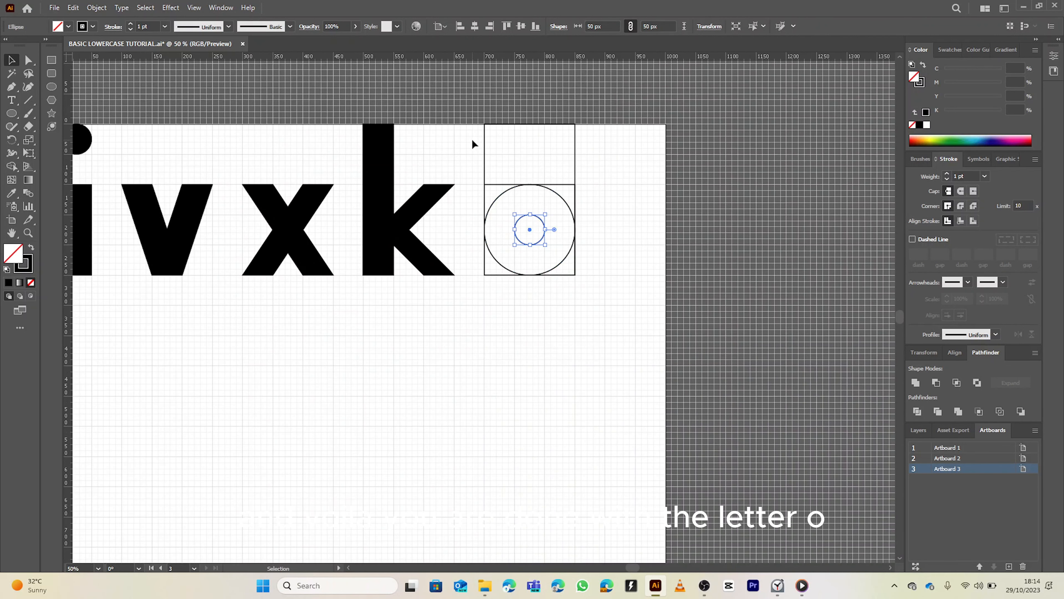
drag(471, 122, 580, 310)
key(shift+m)
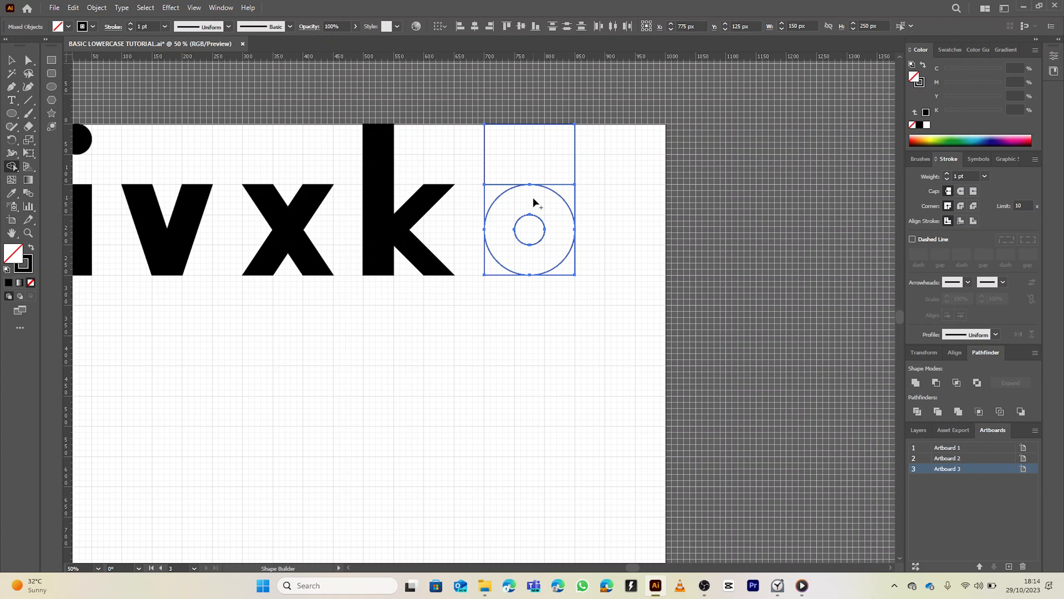
click(541, 195)
key(shift+x)
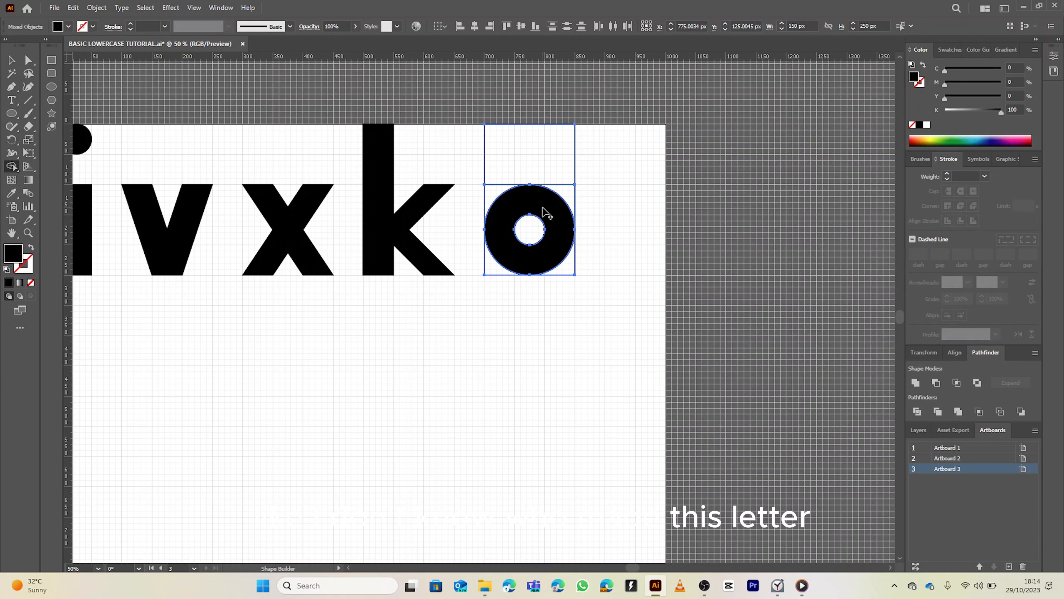
mouse_move(569, 191)
mouse_down()
mouse_move(561, 149)
mouse_move(499, 145)
mouse_move(503, 180)
mouse_move(480, 193)
mouse_up()
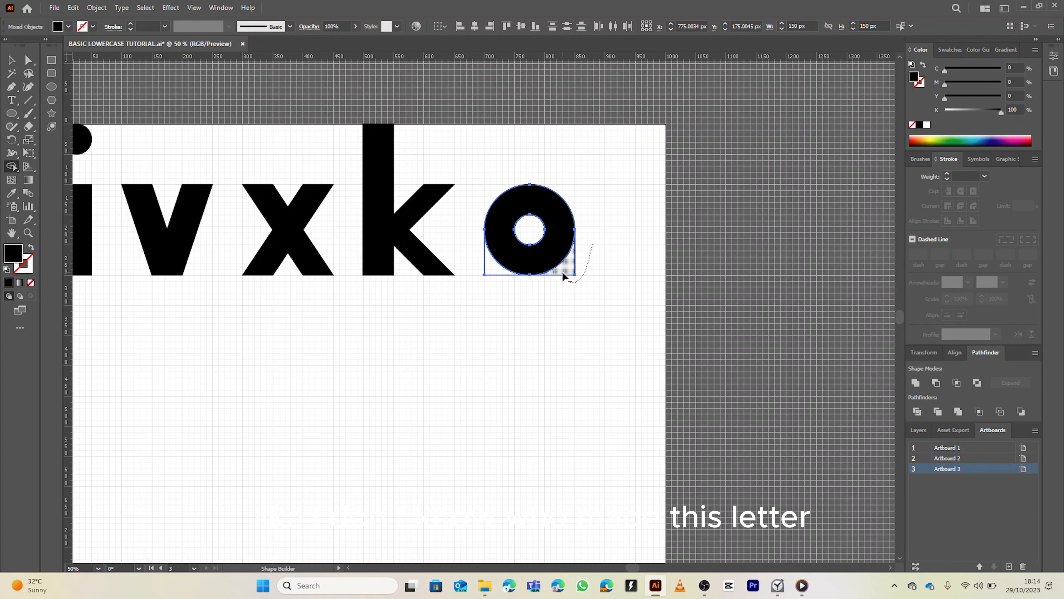
Review the finished letters i, v, x, k and o against the construction sheets
scroll(508, 245, down, 1)
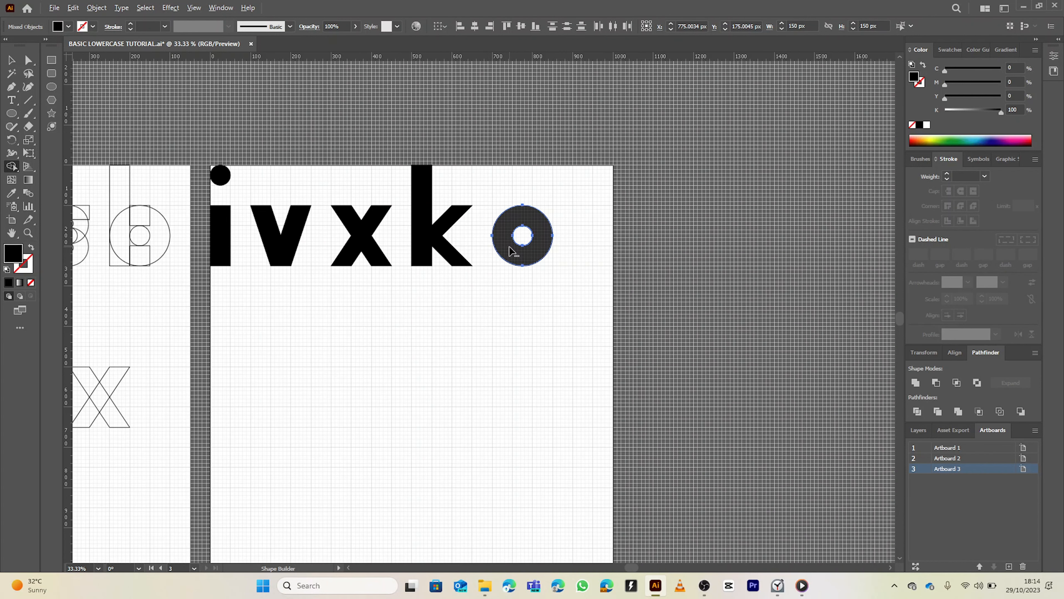
key(v)
scroll(479, 289, up, 1)
drag(501, 287, 645, 265)
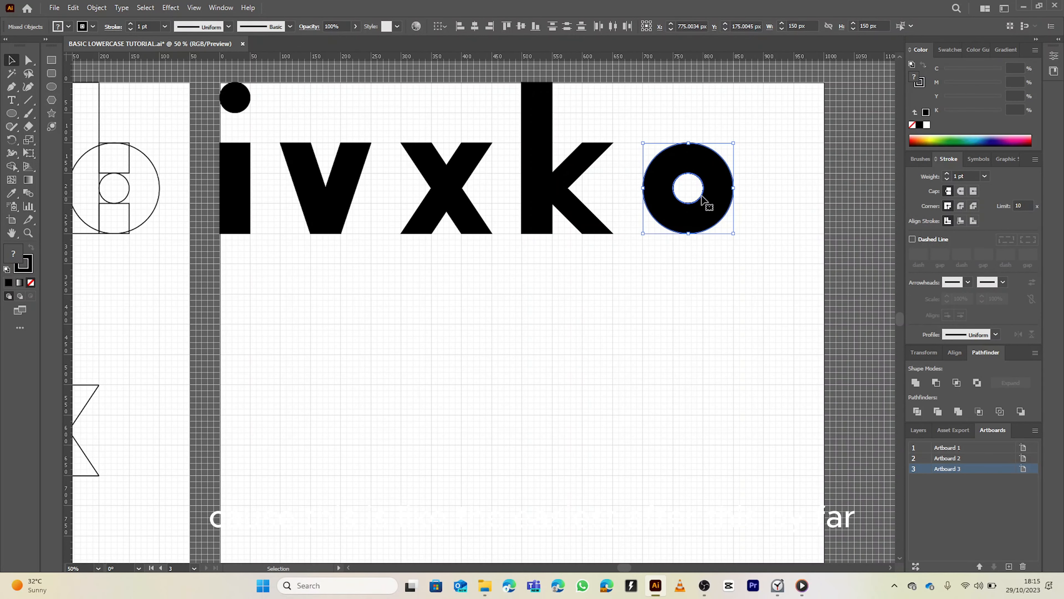
click(689, 197)
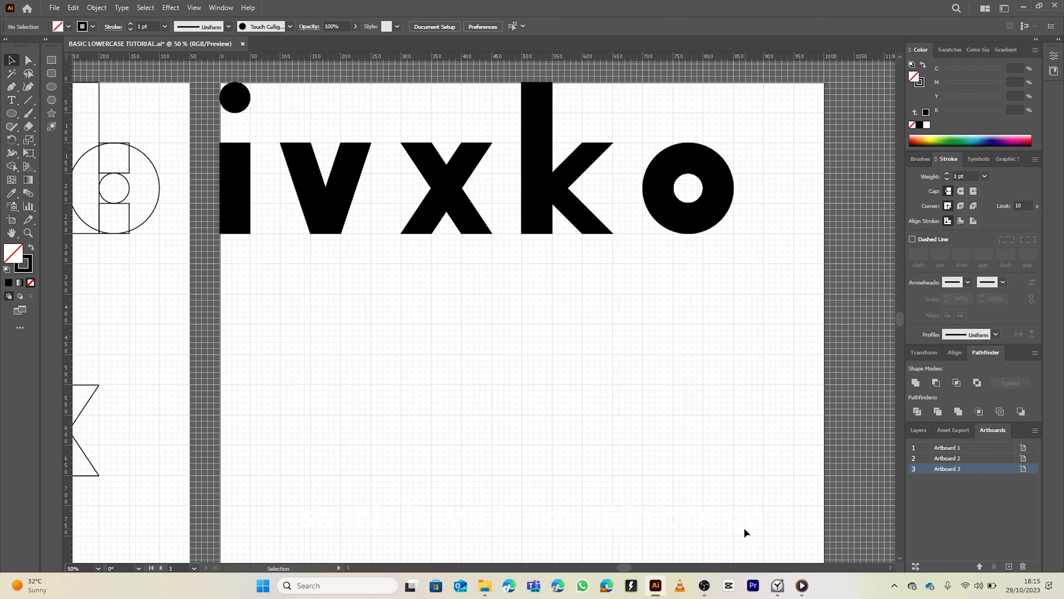
scroll(744, 526, down, 2)
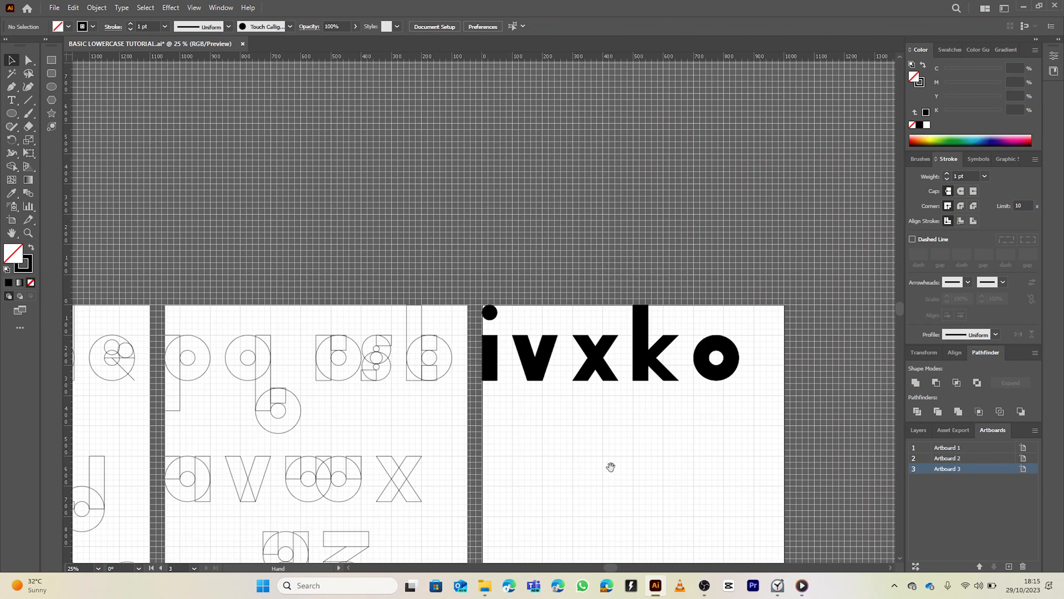
drag(611, 449, 649, 352)
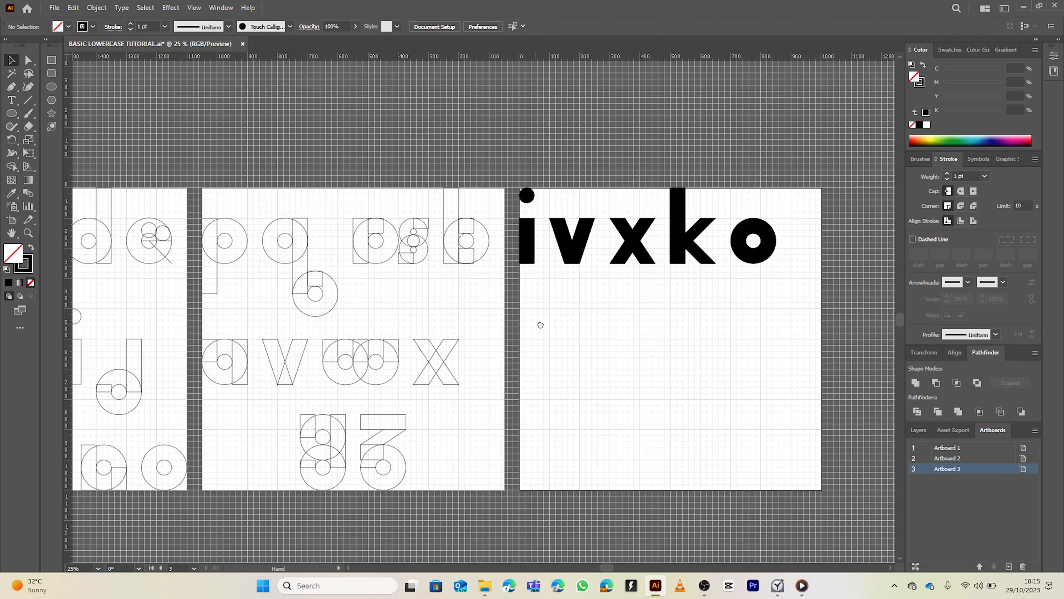
mouse_move(539, 326)
mouse_down()
mouse_move(696, 302)
mouse_move(777, 305)
mouse_move(670, 313)
mouse_up()
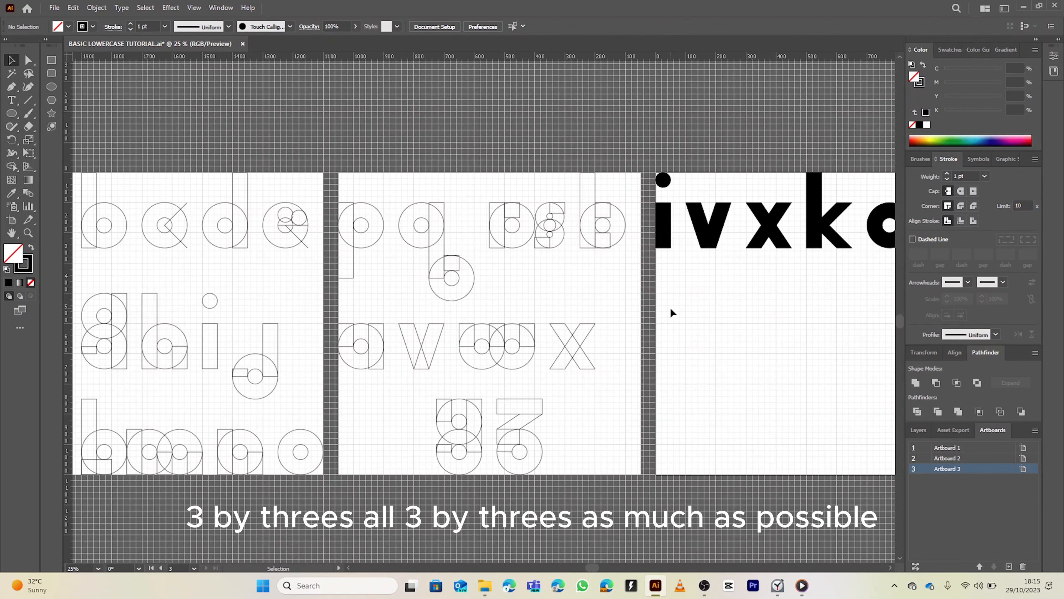